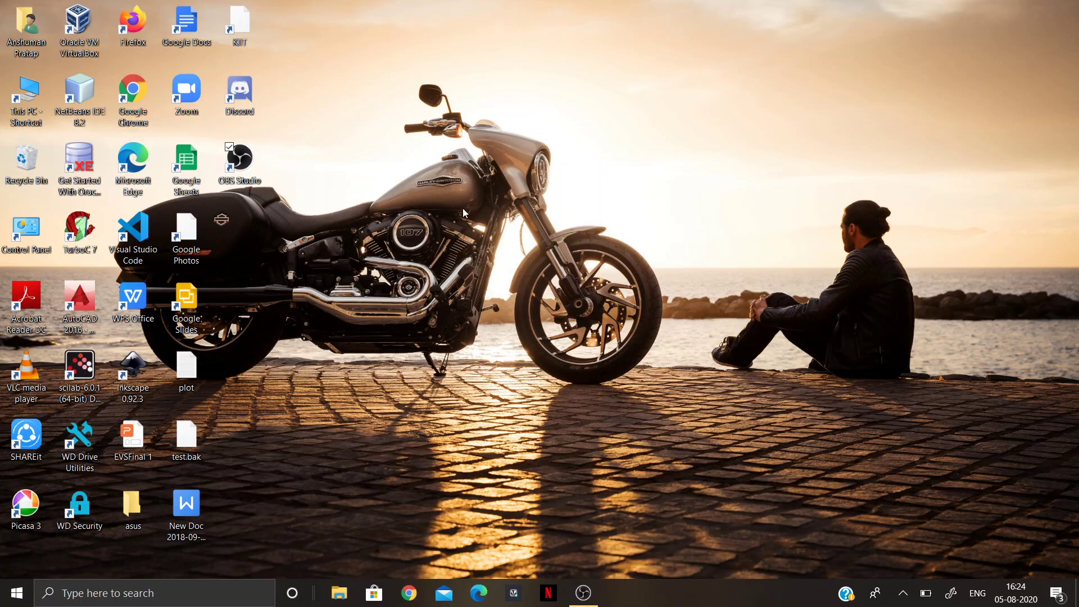
Launch Chrome and load perfectice.cutm.ac.in from the address-bar autocomplete.
click(414, 602)
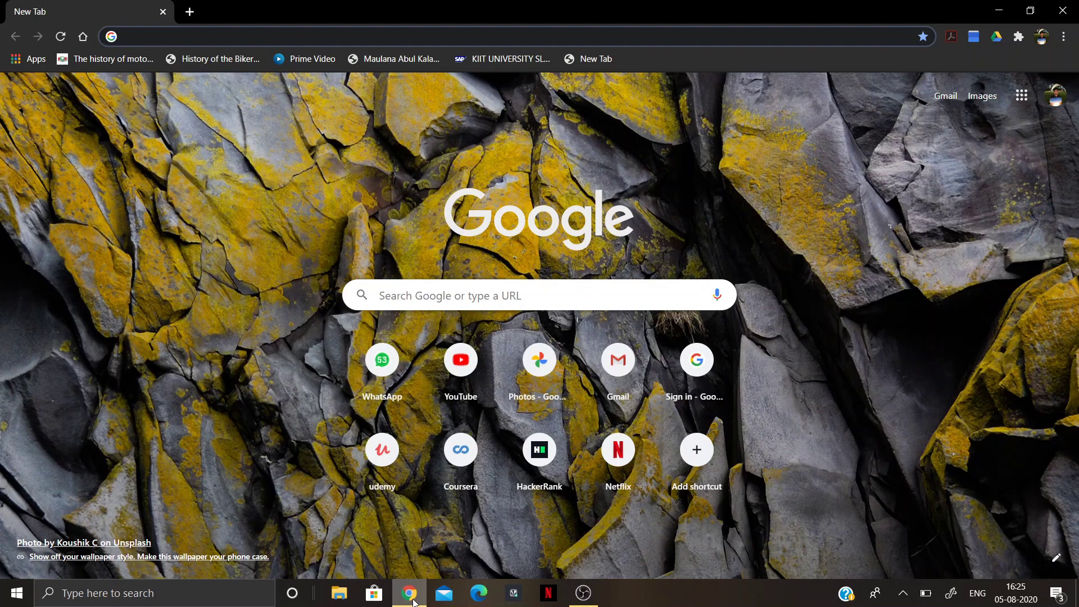
text(pr)
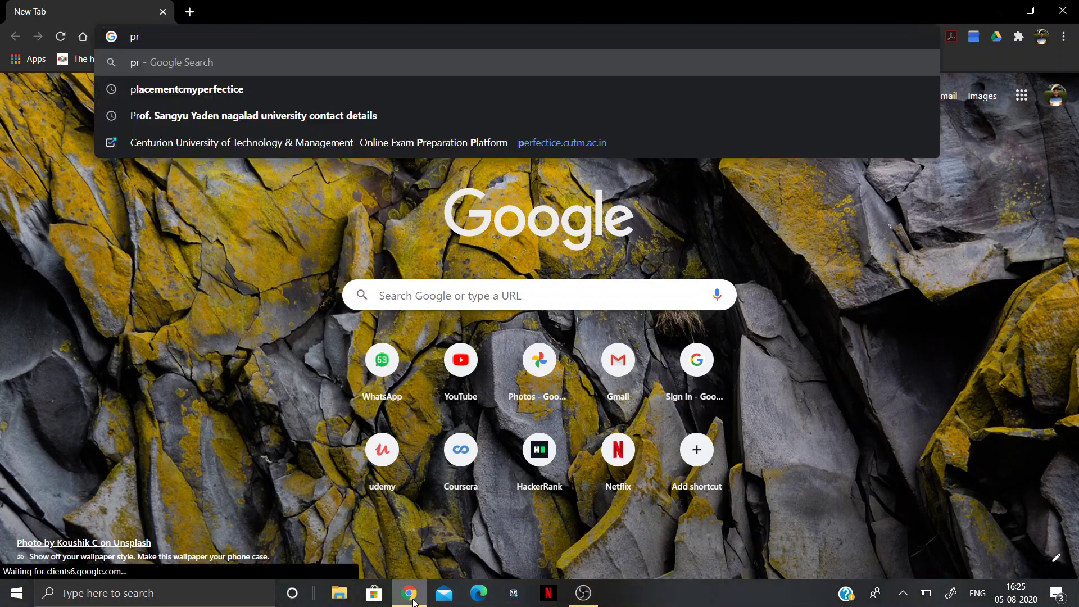
key(BackSpace)
text(er)
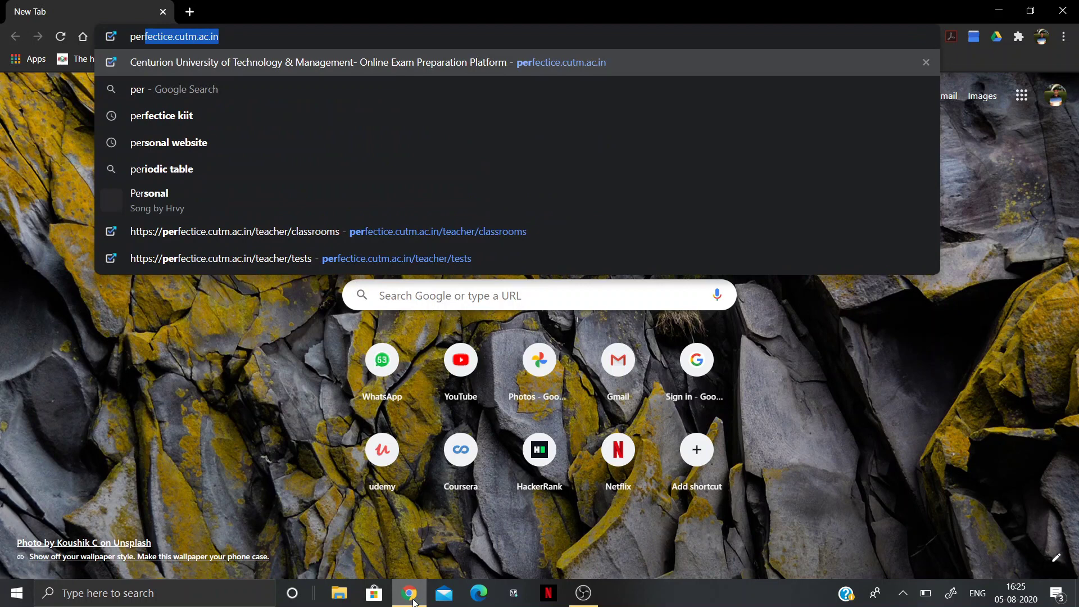
key(Right)
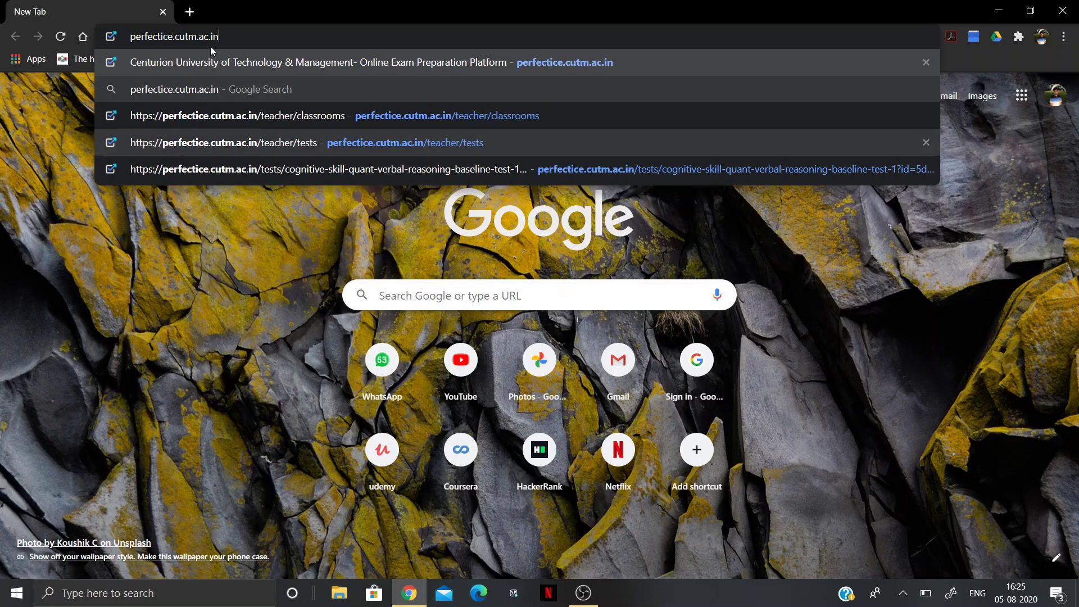
key(Return)
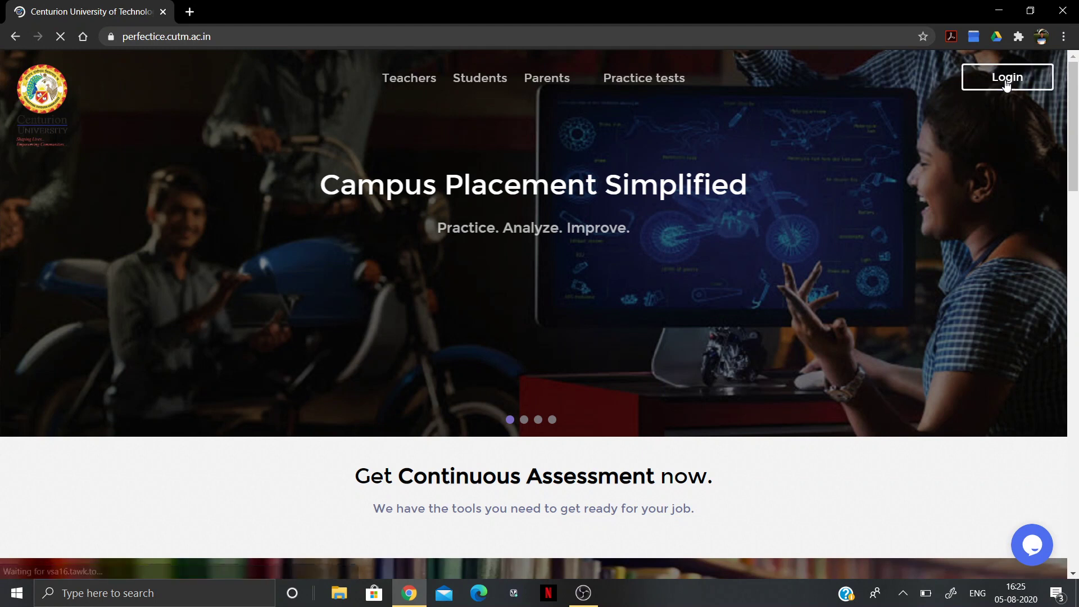
Log in to the student account with Chrome's saved login number and password.
click(1007, 79)
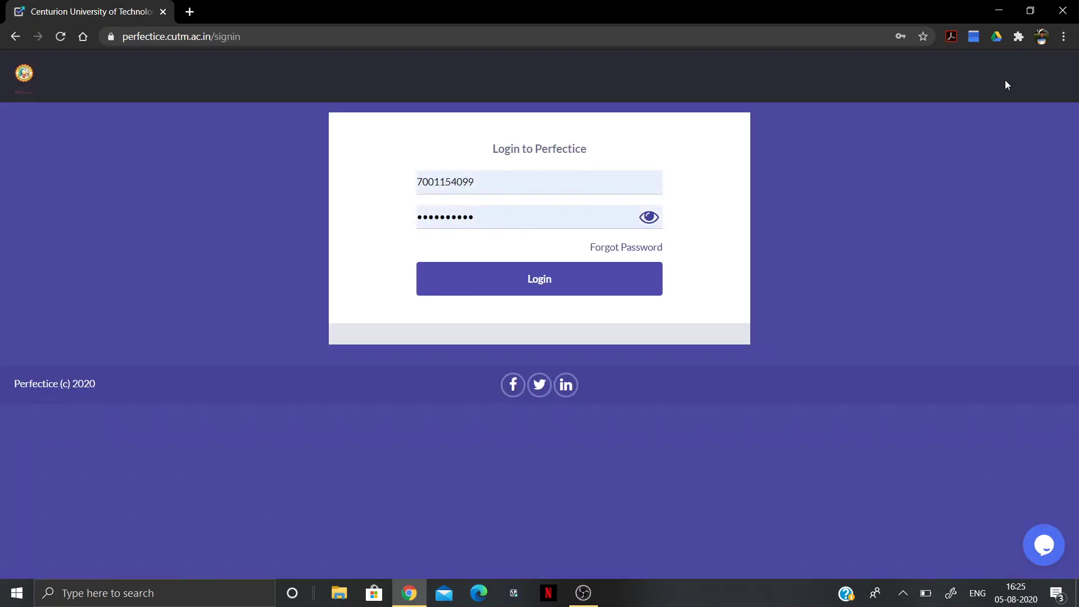
click(518, 173)
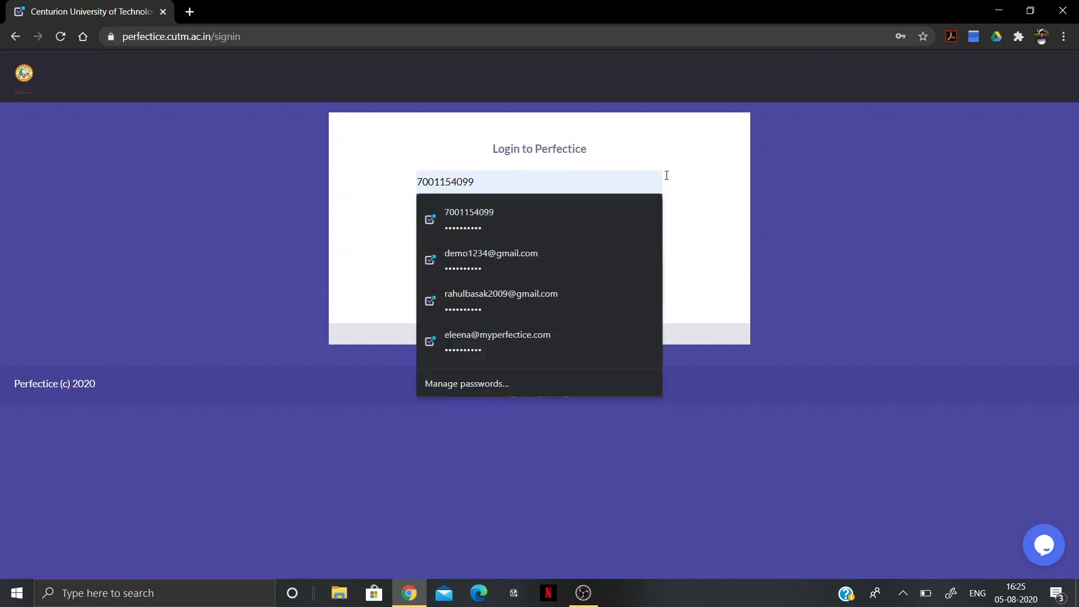
click(686, 188)
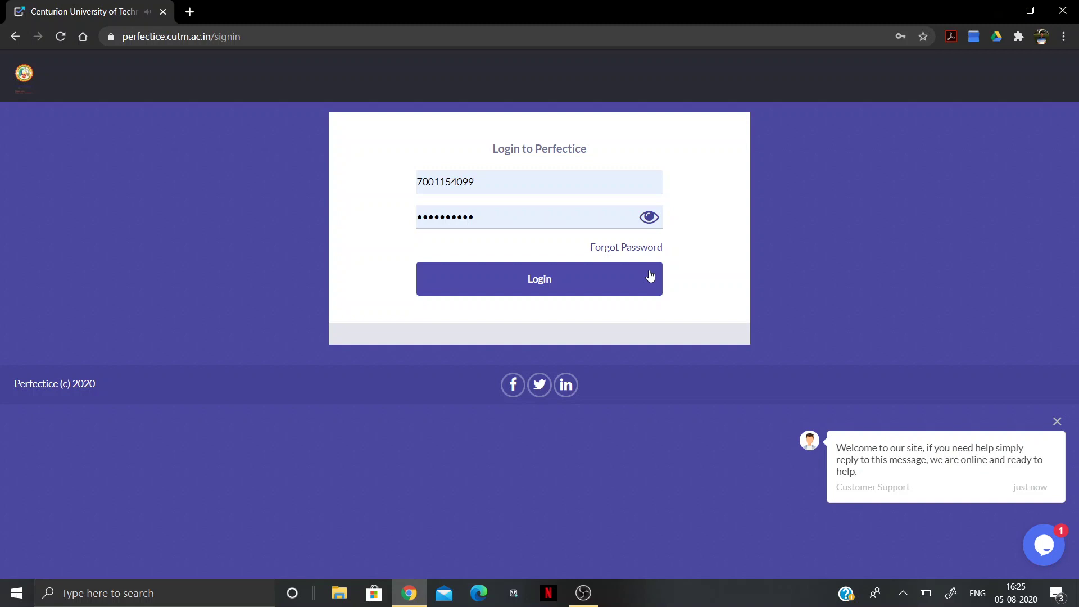
click(651, 276)
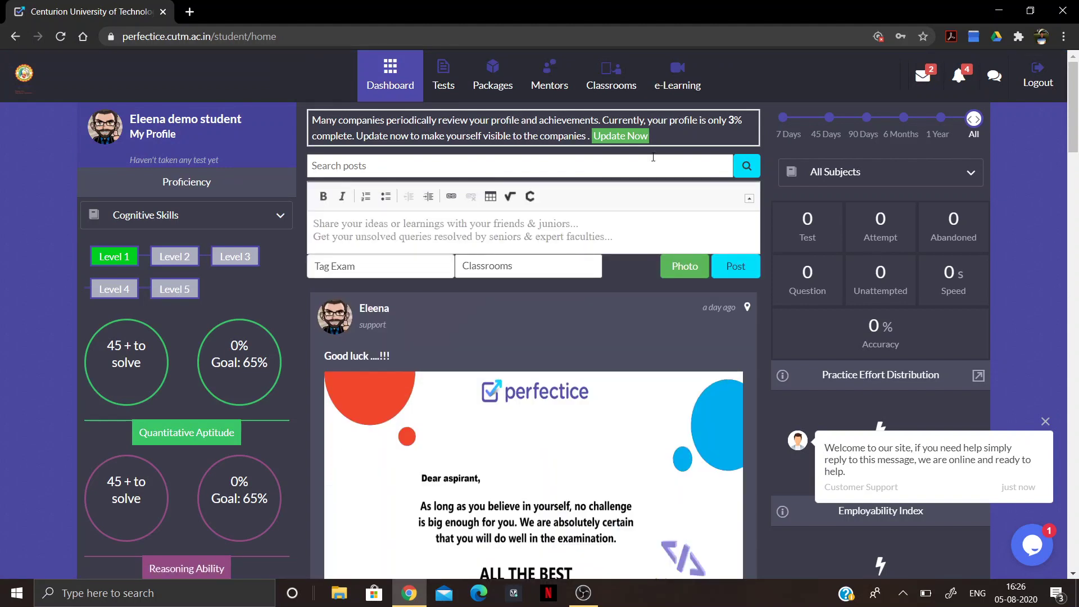
Go to My Profile from the dashboard to see the personal details and Change Password panel.
click(160, 136)
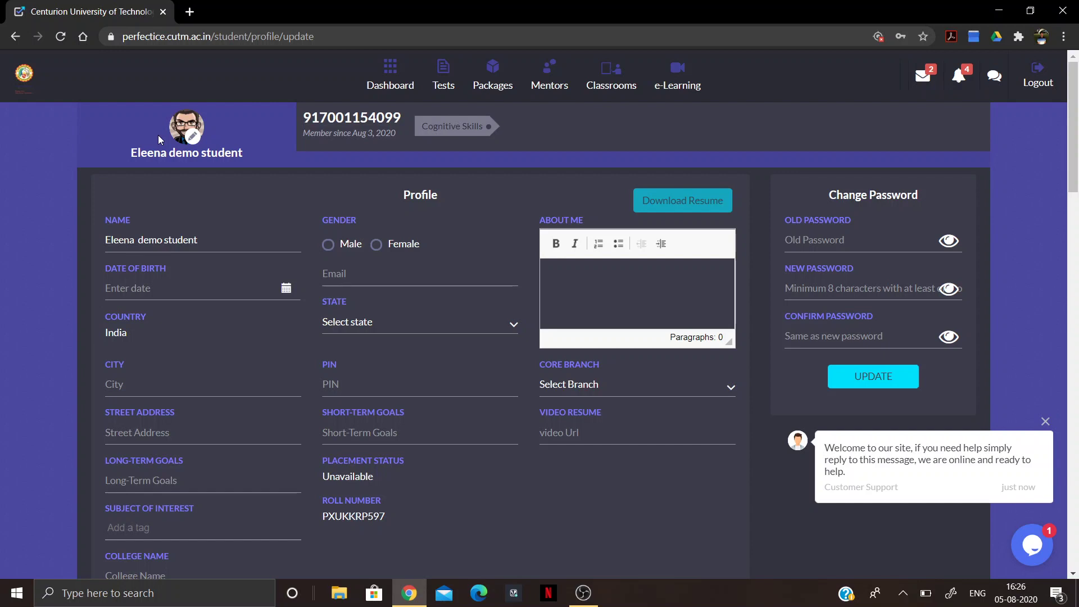
Enter the old password and the new password twice, then update the account password.
click(876, 247)
click(1043, 205)
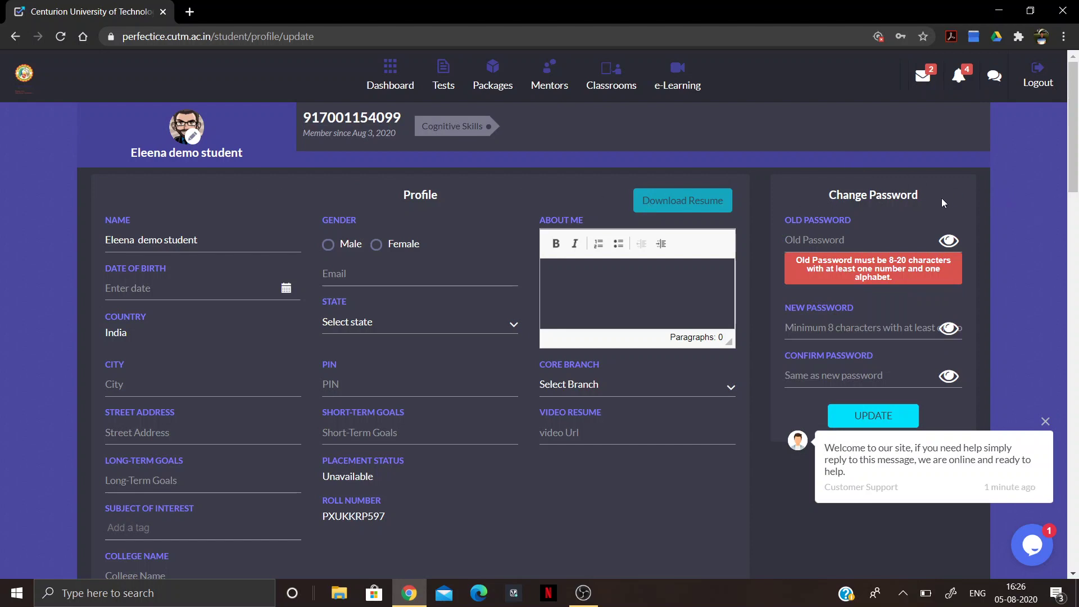
click(822, 233)
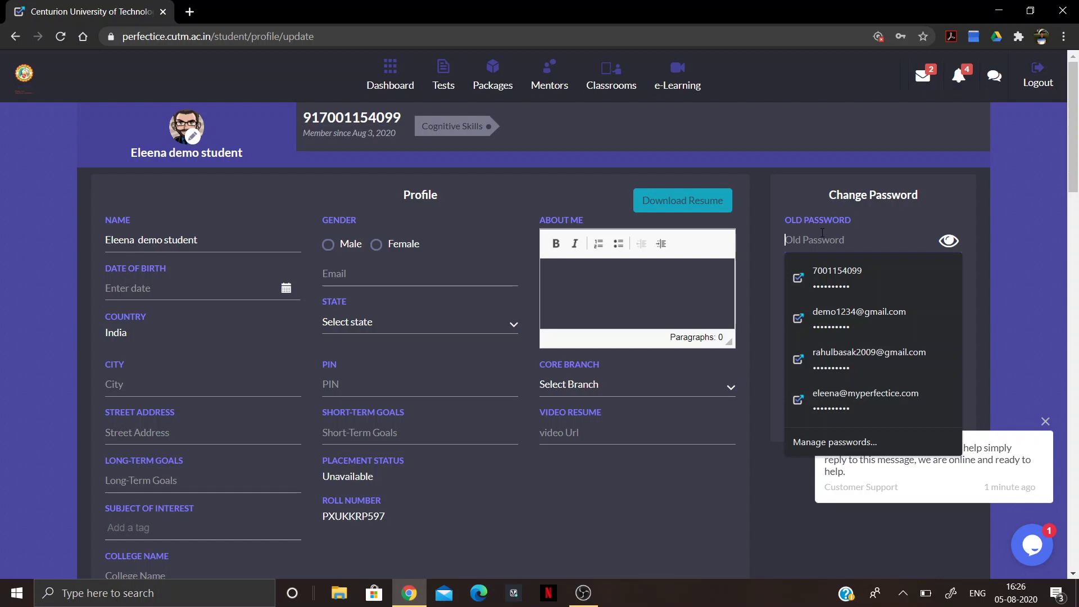
text(*****)
key(BackSpace)
key(BackSpace)
key(BackSpace)
key(BackSpace)
text(******)
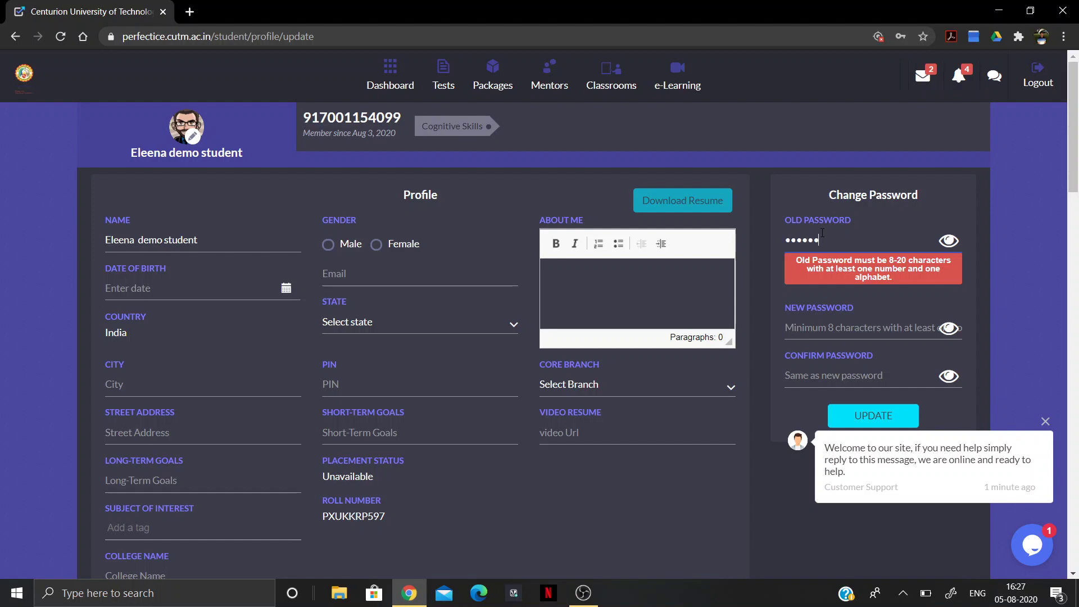
text(****)
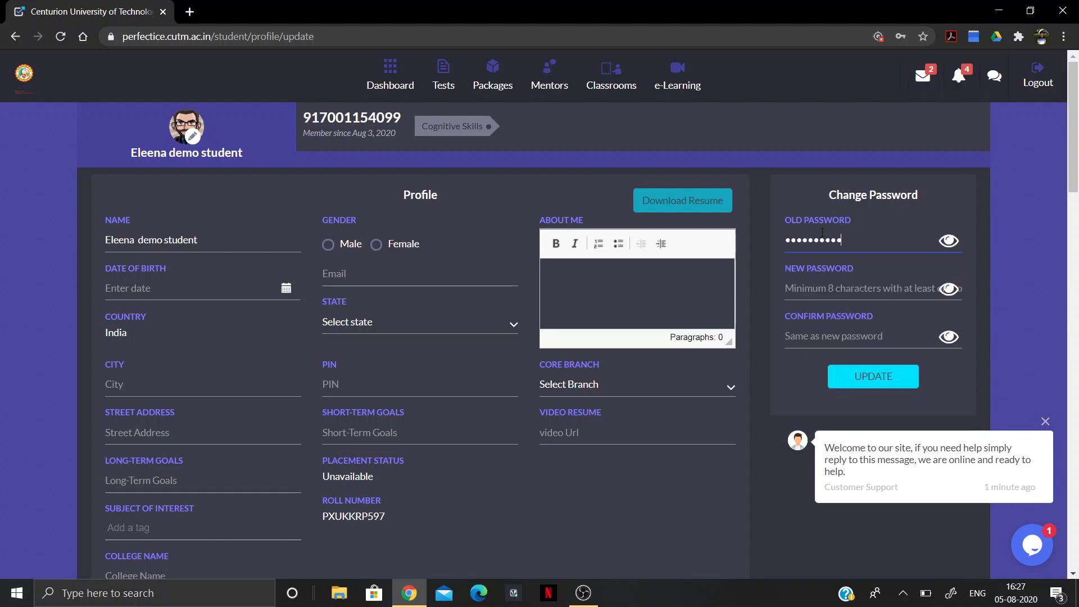
click(839, 288)
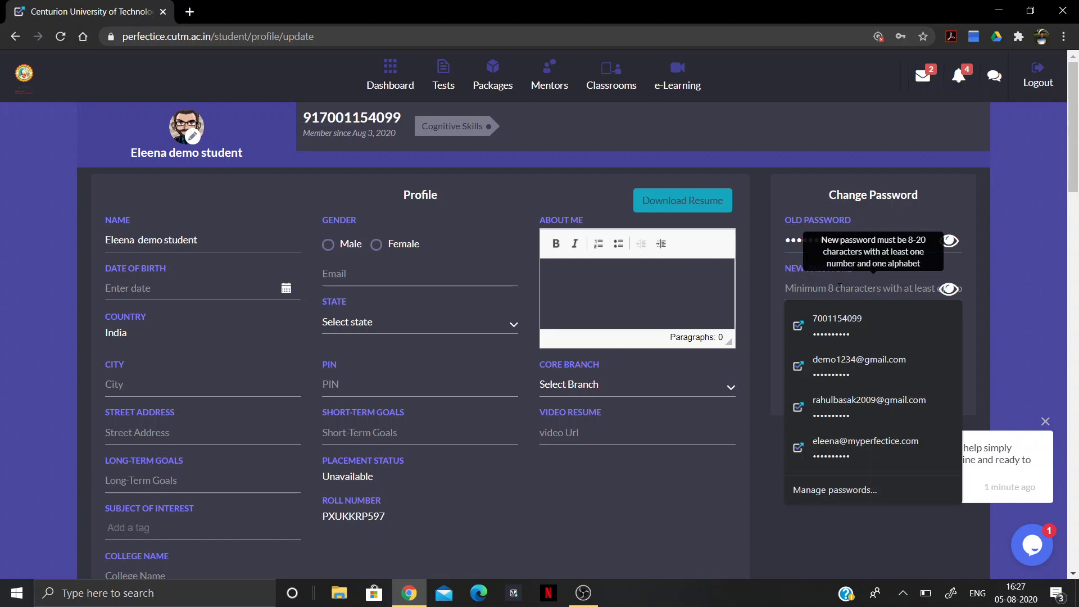
text(******)
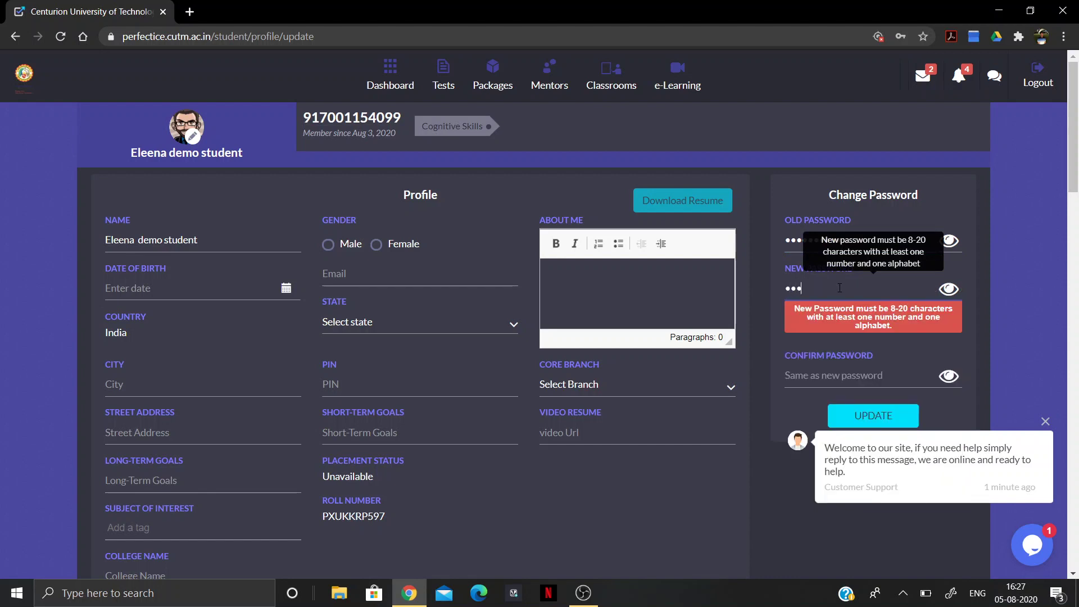
text(****)
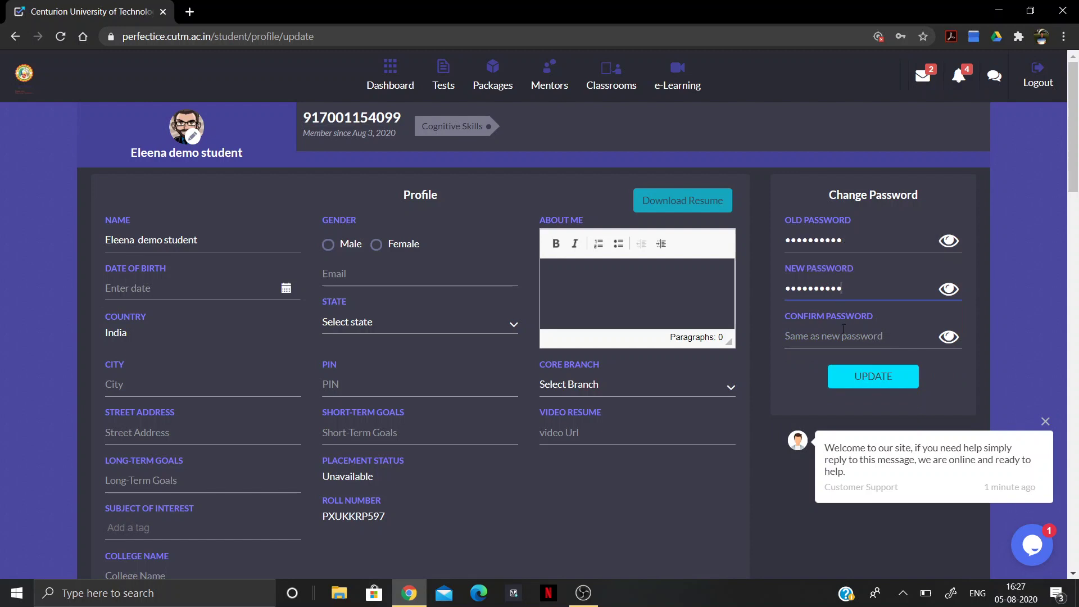
click(843, 329)
text(*********)
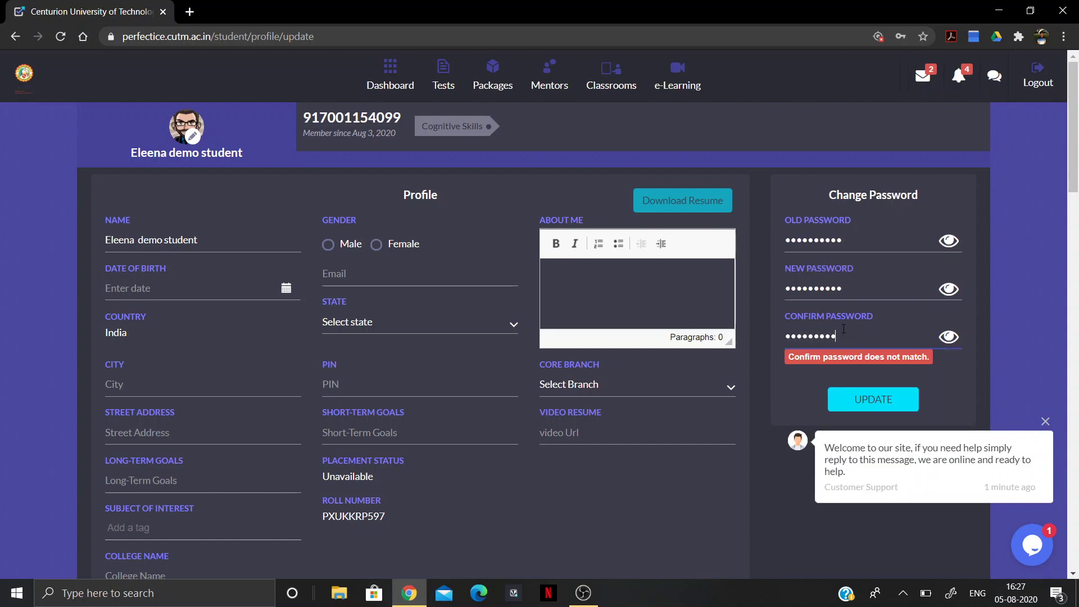
text(*)
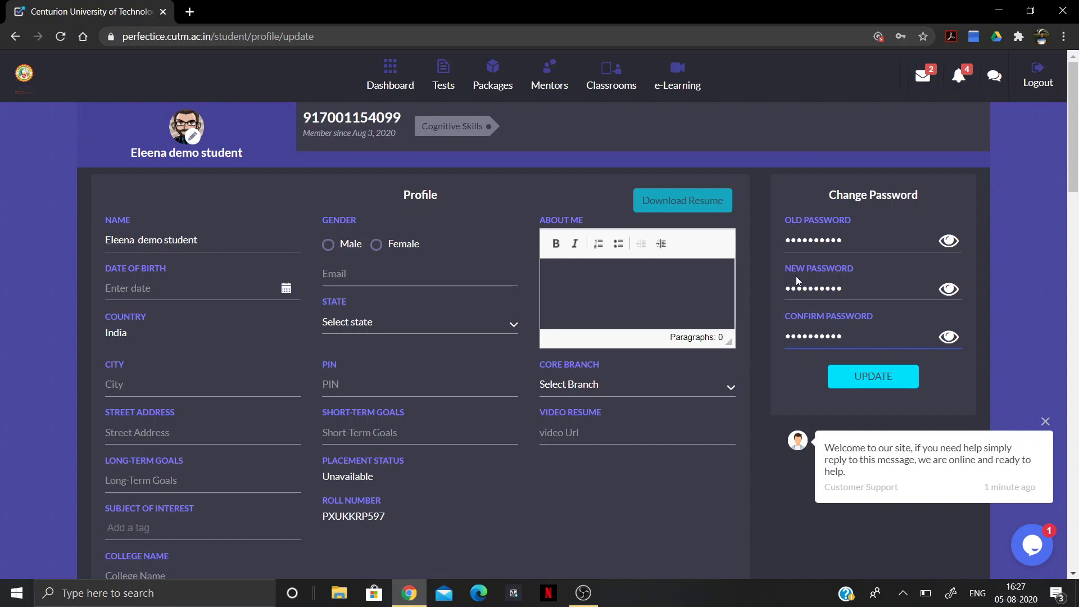
click(857, 381)
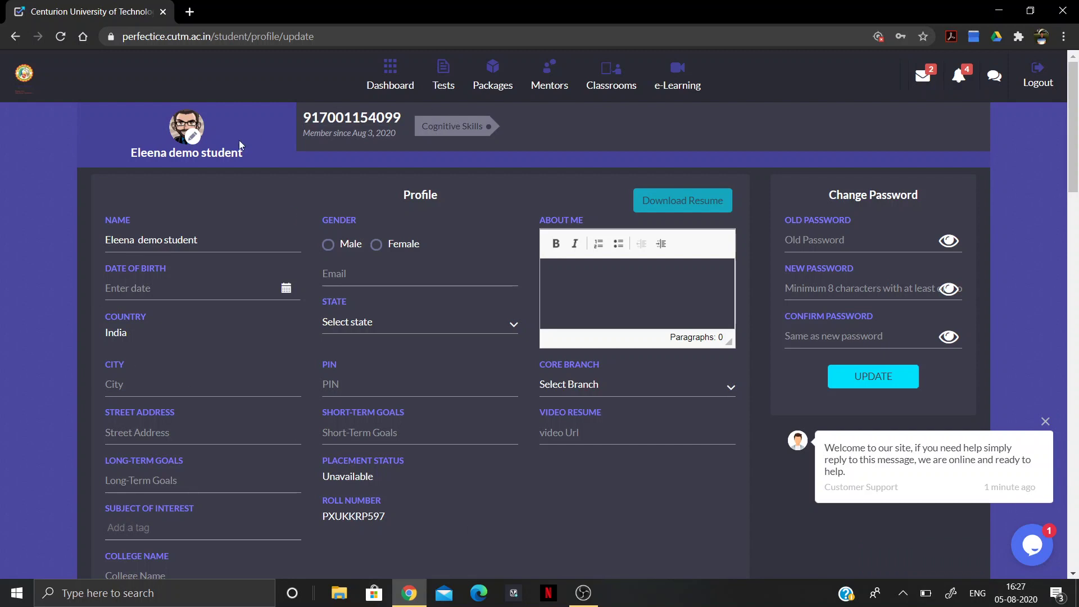
Select Female as the gender in the profile's personal details.
scroll(288, 300, down, 2)
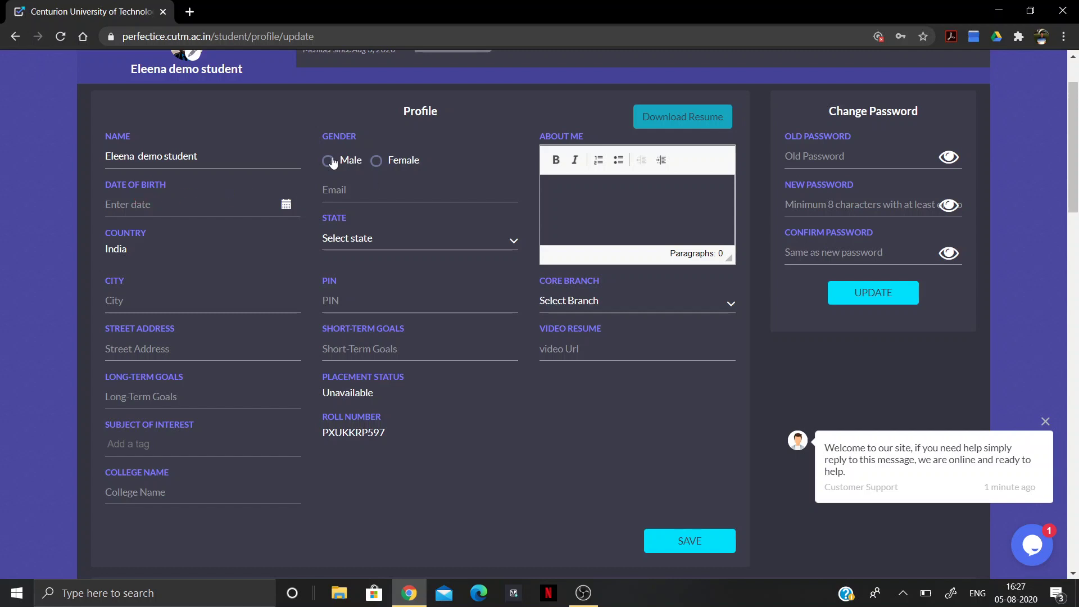
click(376, 161)
scroll(180, 475, down, 1)
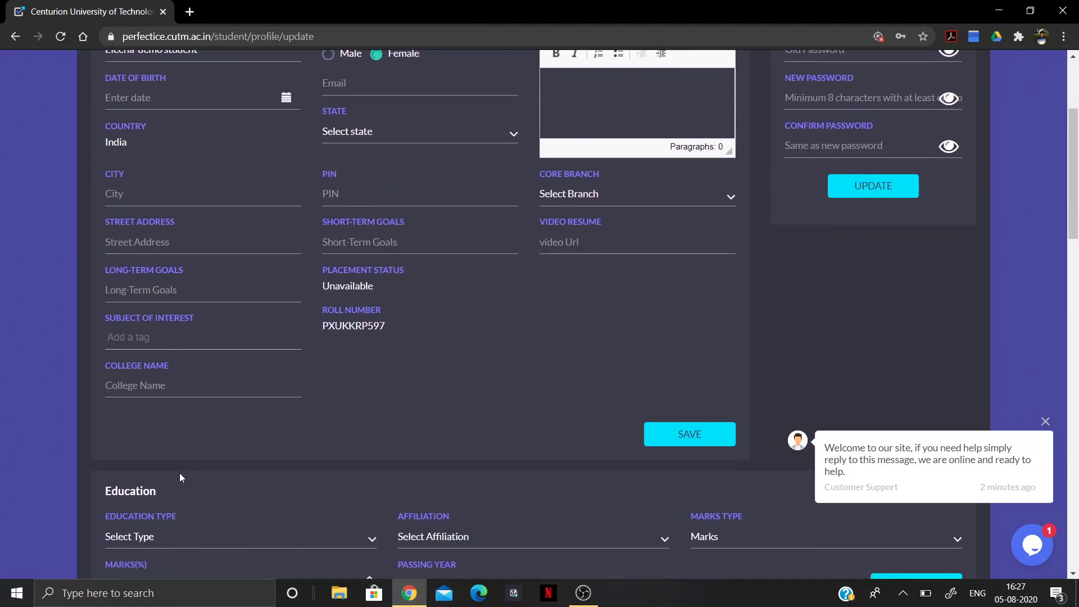
scroll(180, 478, up, 3)
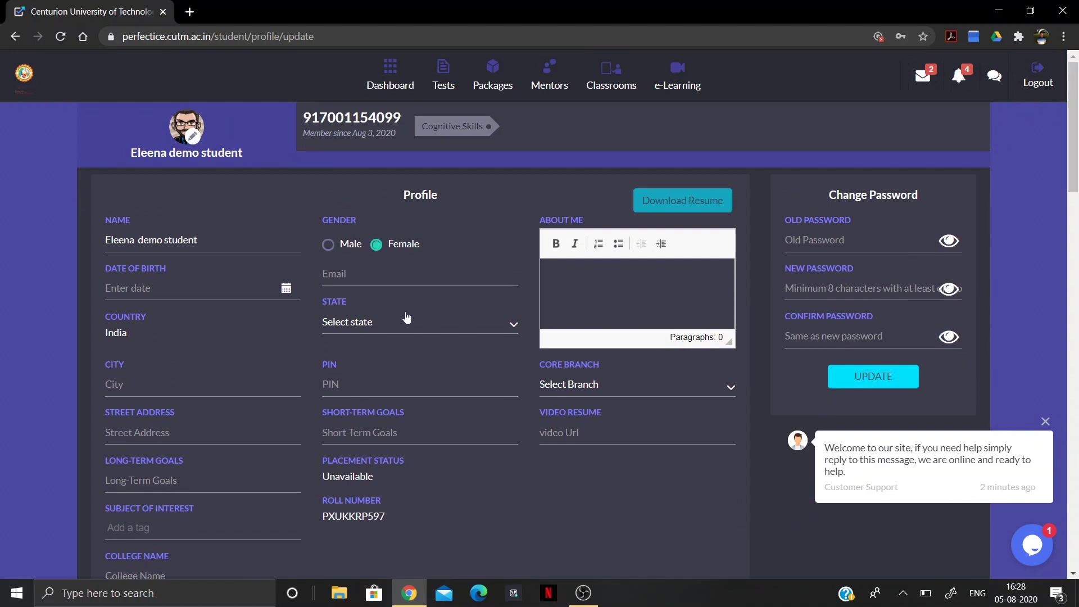
scroll(407, 317, down, 8)
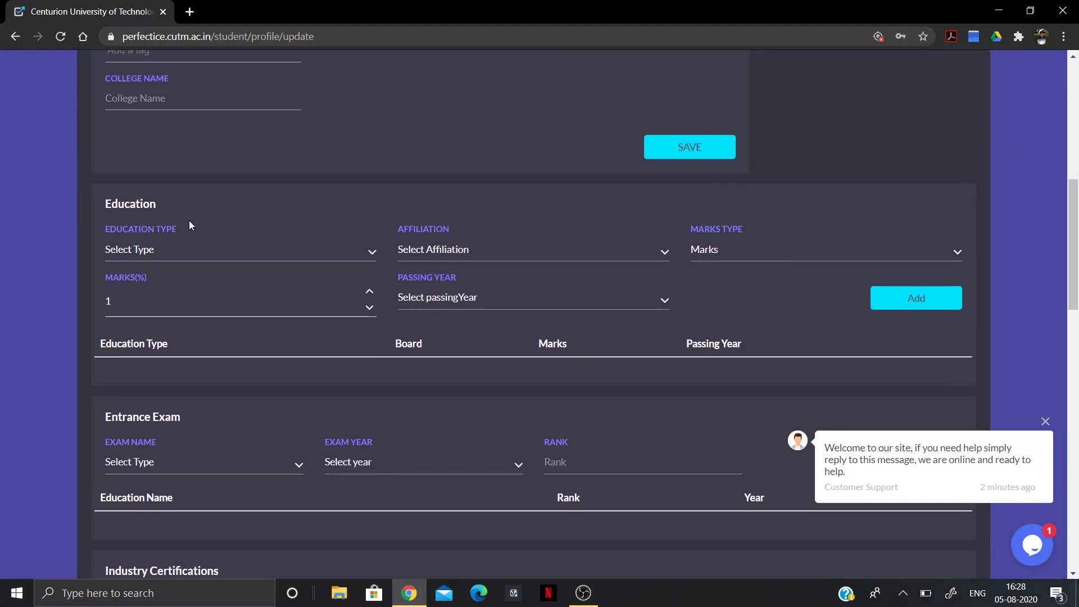
scroll(225, 434, down, 3)
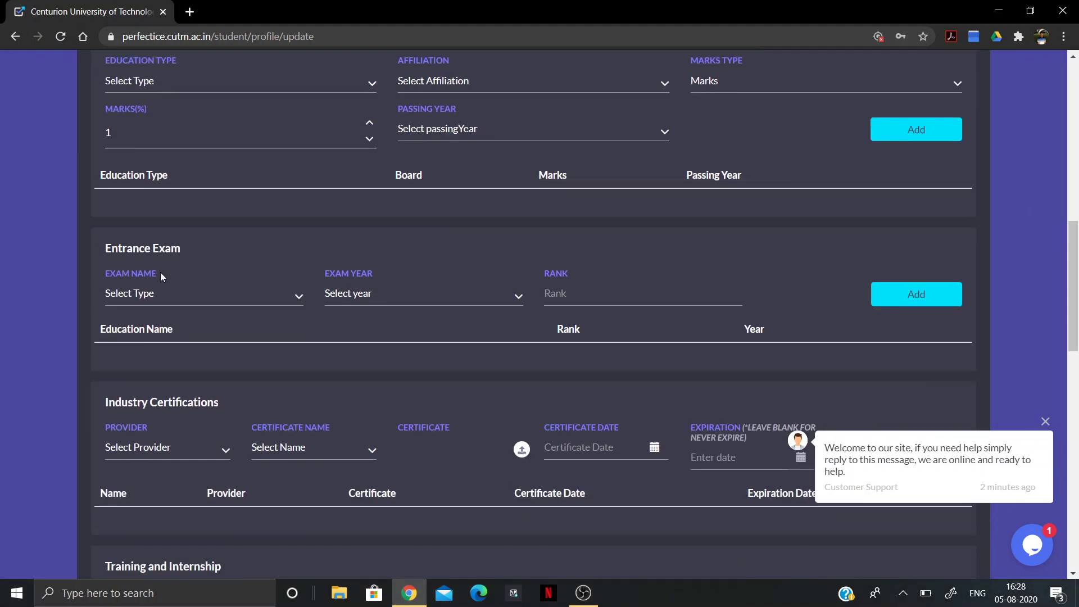
scroll(280, 355, down, 1)
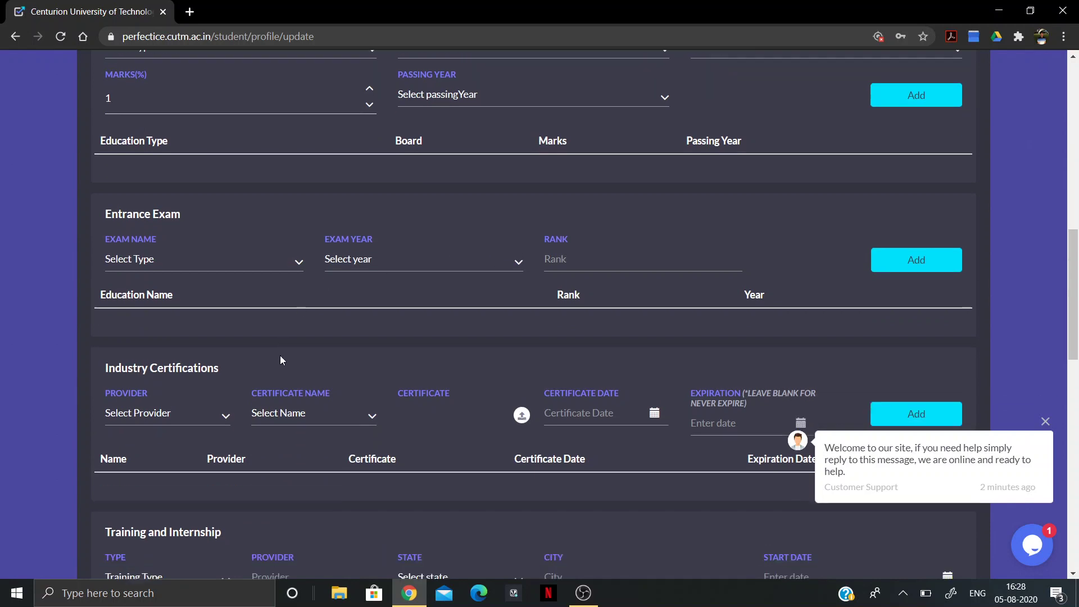
scroll(514, 345, down, 1)
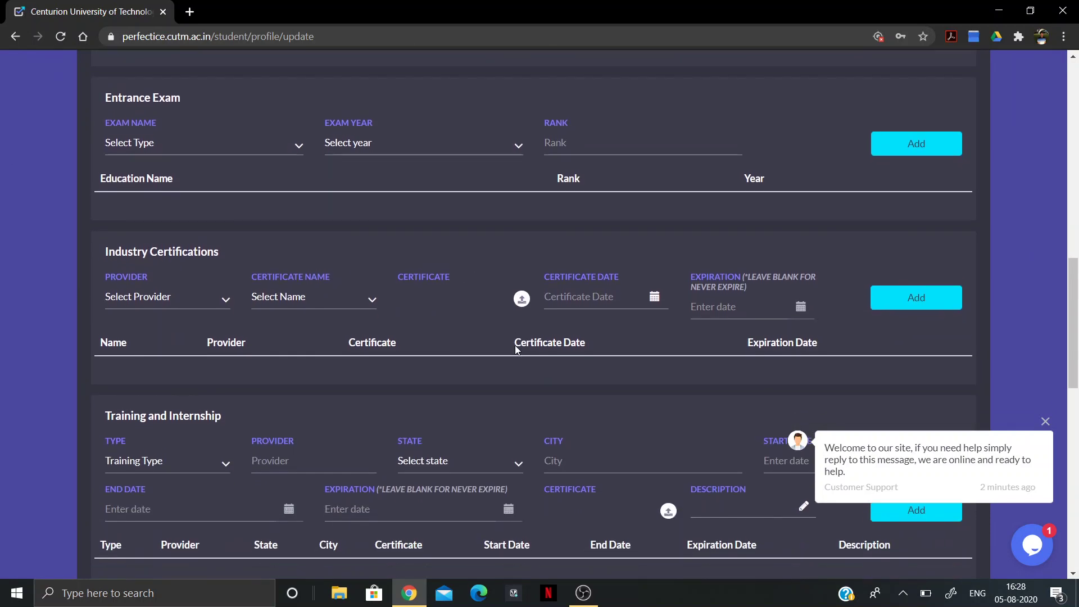
scroll(353, 349, down, 2)
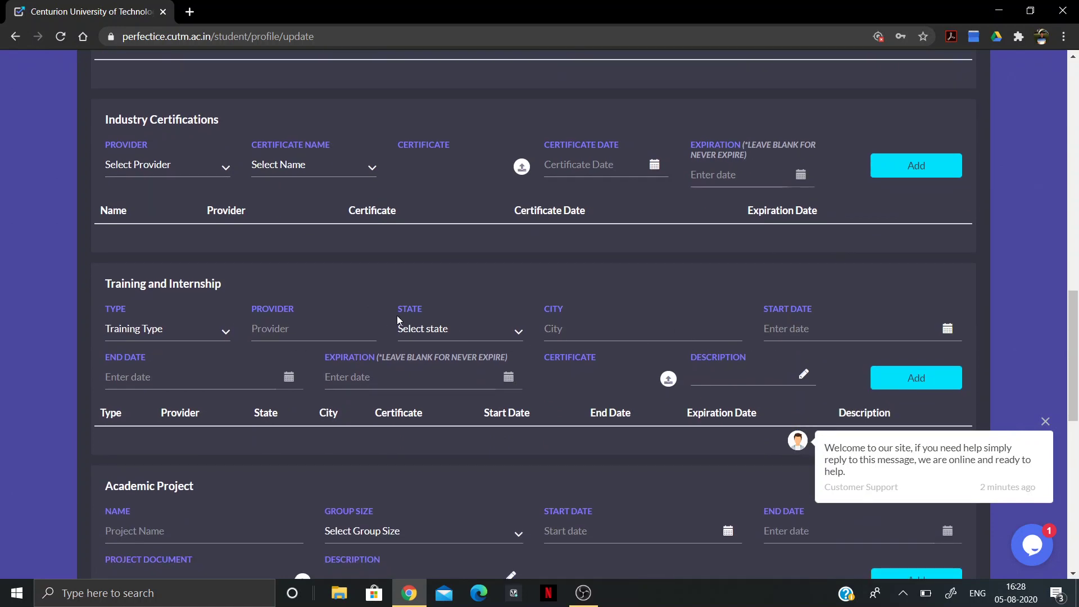
scroll(360, 368, down, 2)
scroll(358, 368, down, 2)
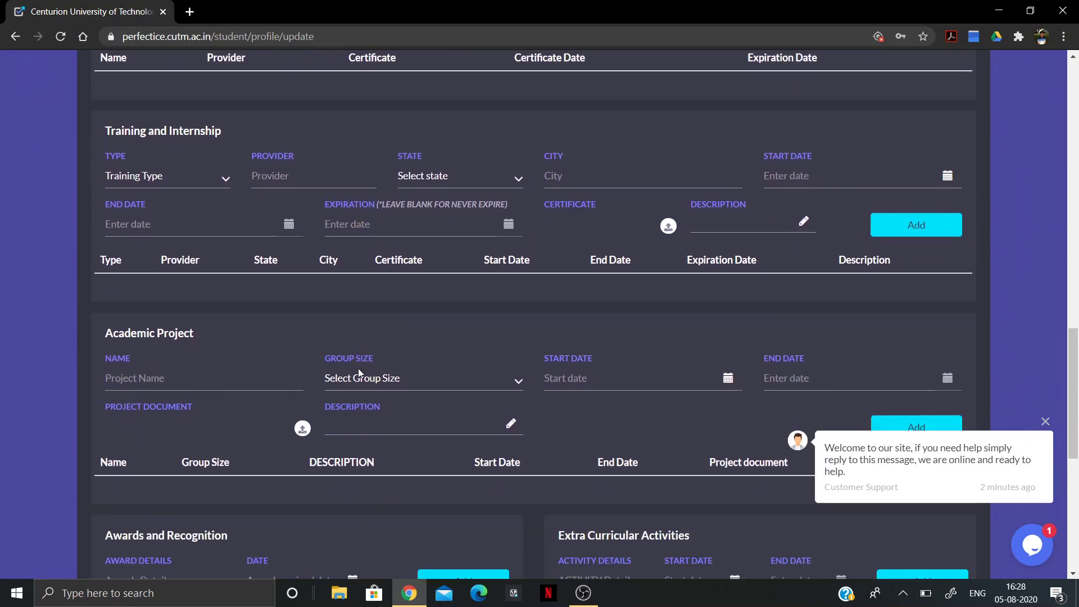
scroll(268, 404, down, 2)
scroll(216, 342, down, 2)
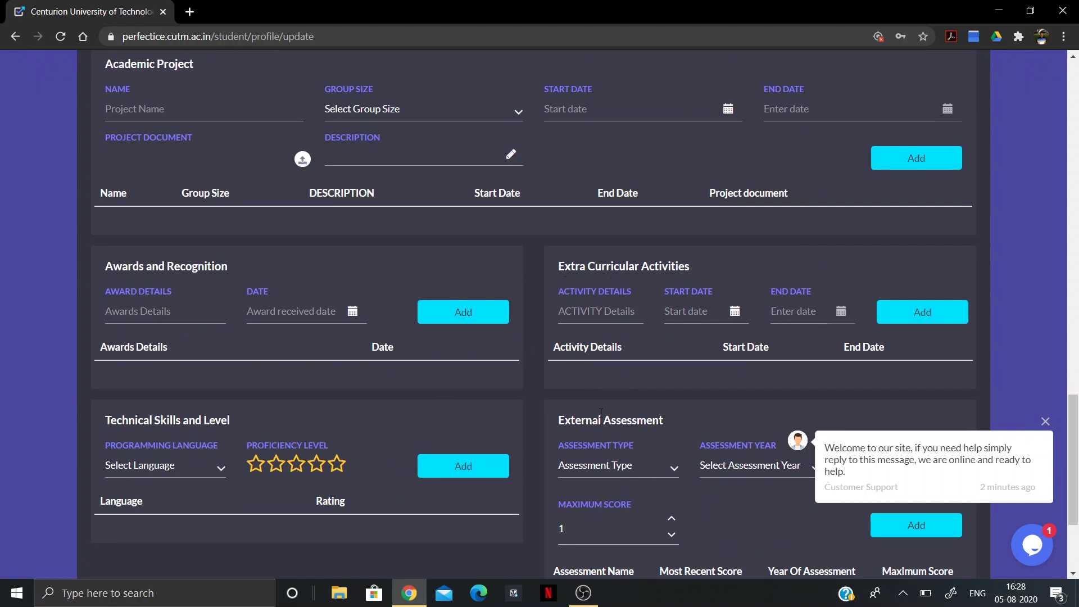
scroll(601, 414, down, 2)
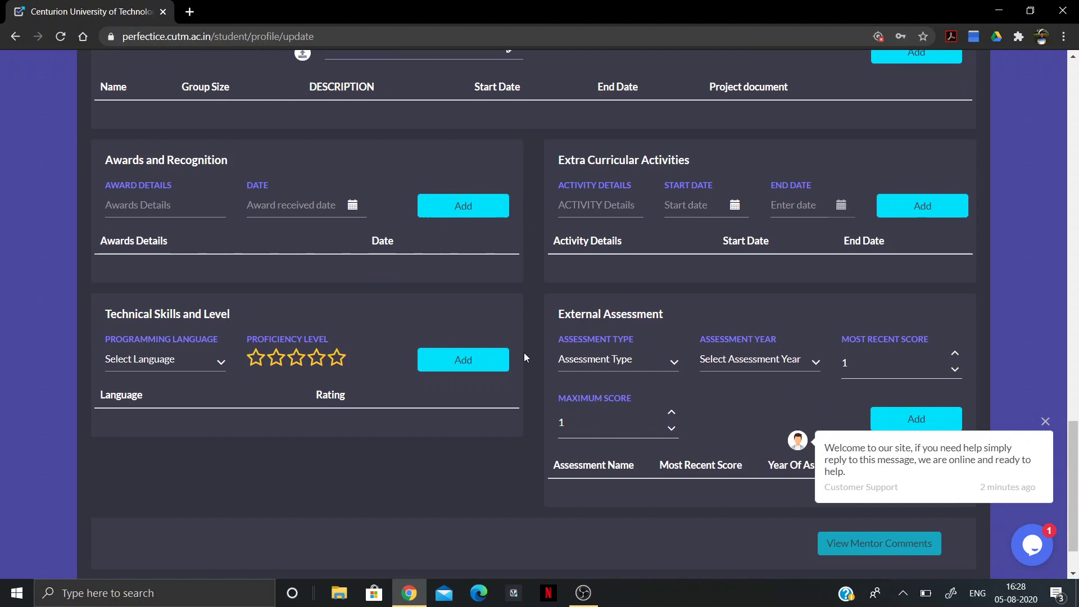
scroll(524, 357, up, 3)
scroll(524, 357, up, 6)
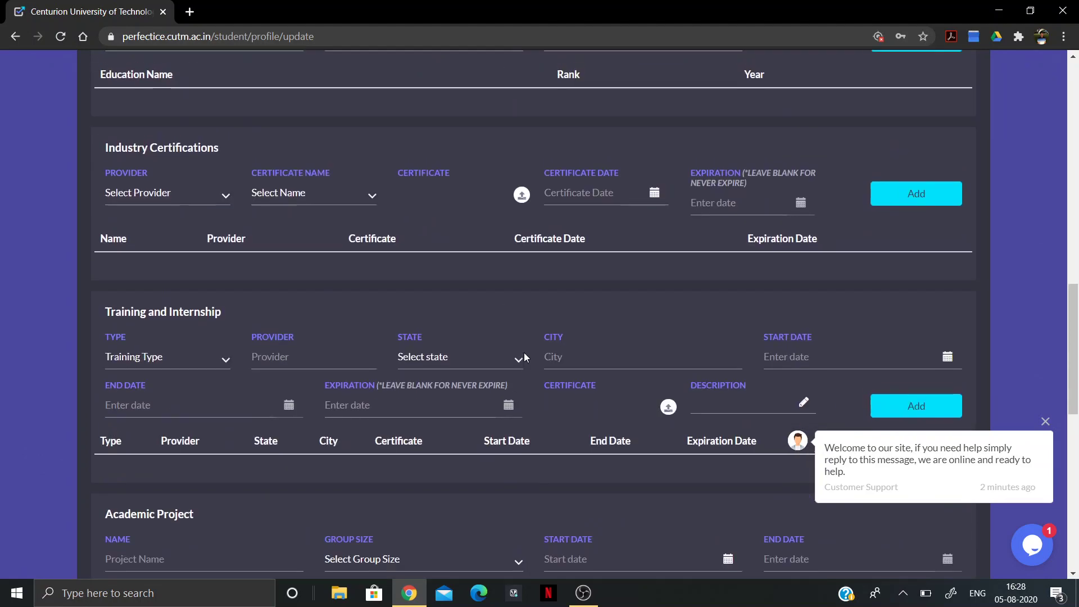
scroll(524, 357, up, 15)
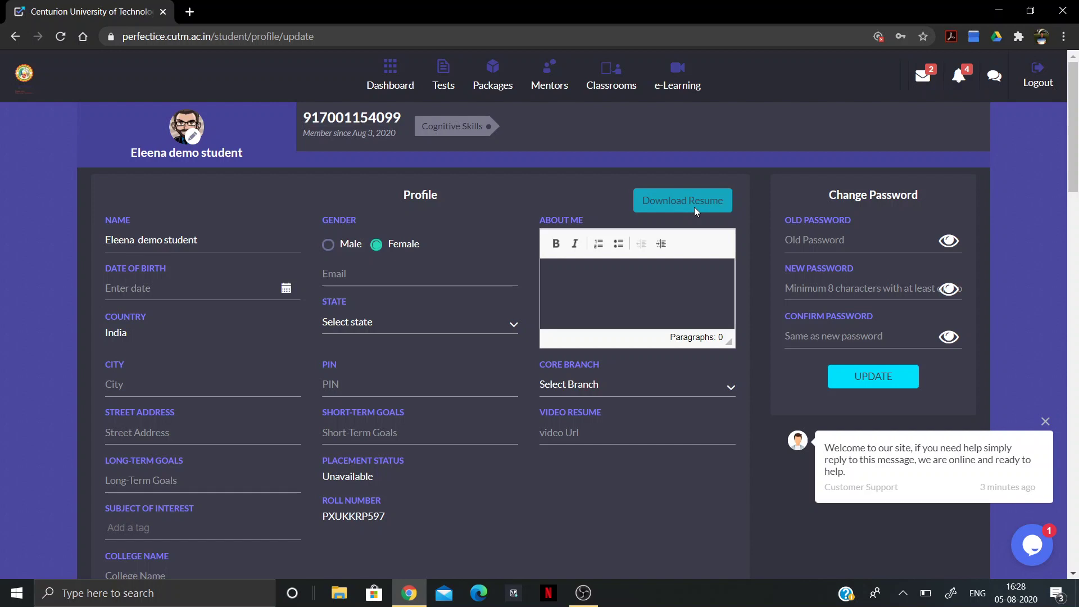
Return to the Dashboard and decline Chrome's Update password offer with No thanks.
click(395, 76)
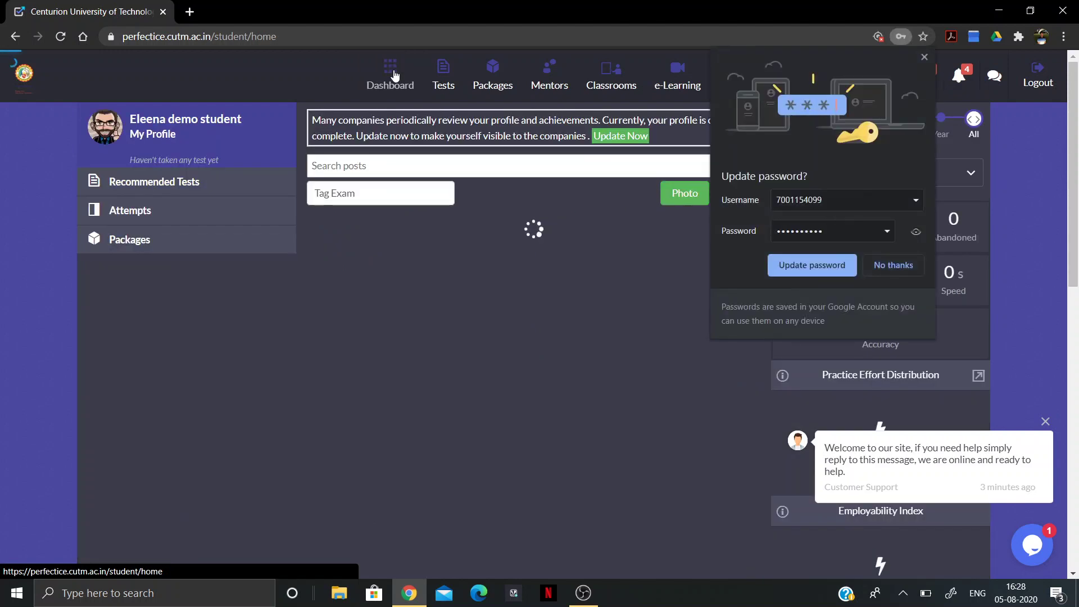
click(892, 264)
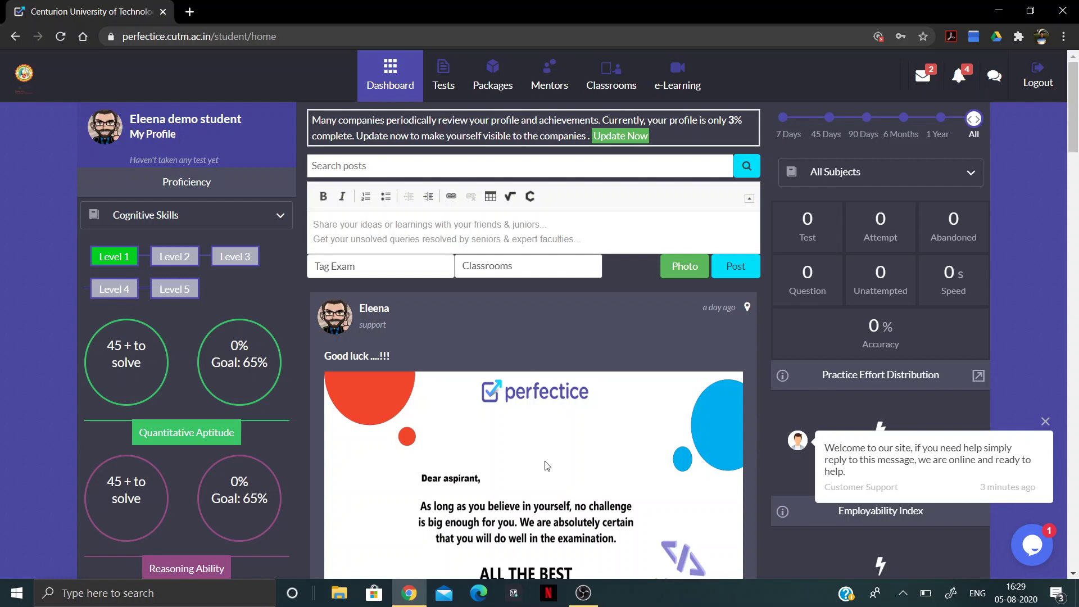
scroll(584, 423, down, 2)
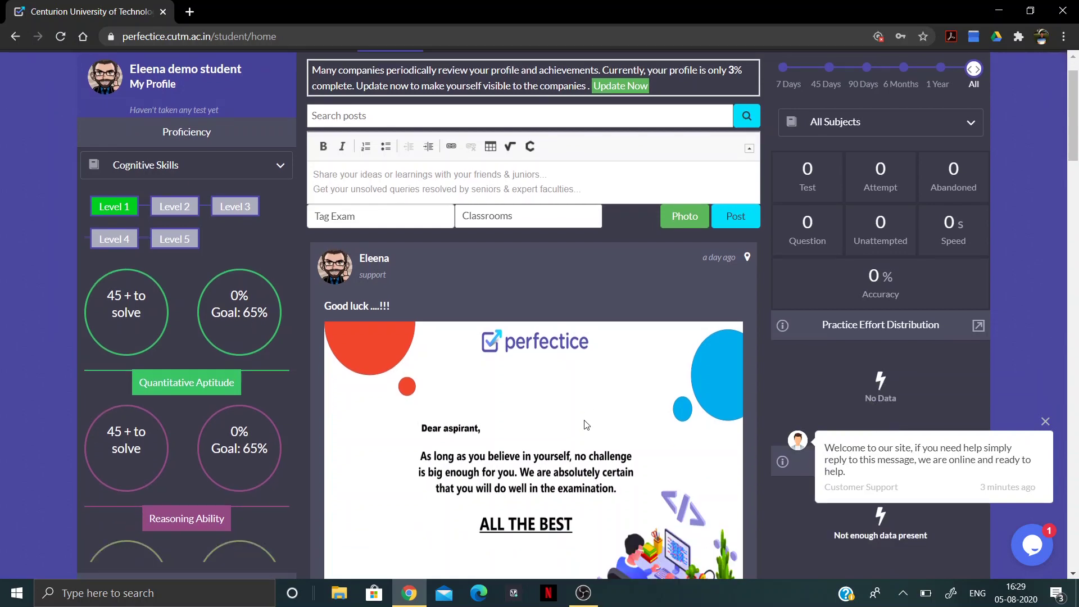
scroll(585, 423, down, 5)
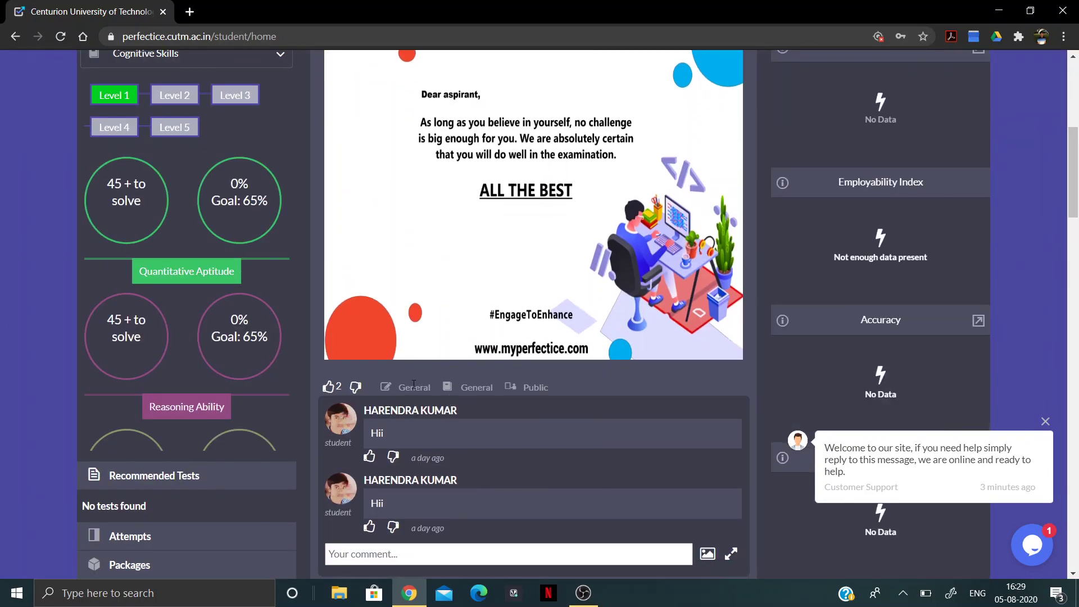
scroll(421, 457, up, 7)
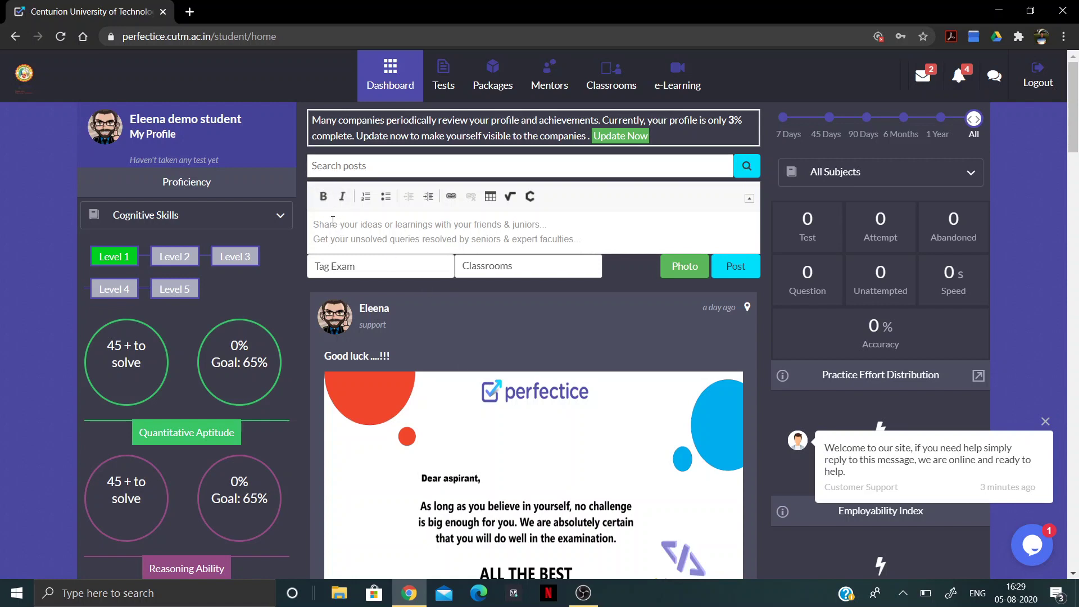
Write 'Today I accessed the perfectice Platform' in the post editor, capitalising Platform.
click(422, 230)
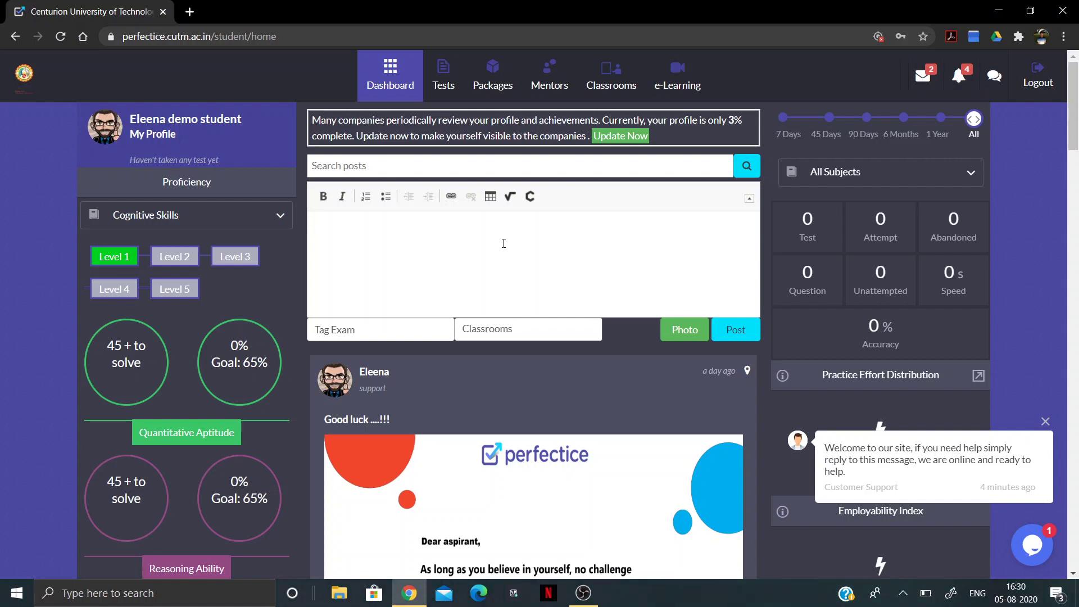
text(ody)
key(BackSpace)
text(day I accessed the perfectice pla)
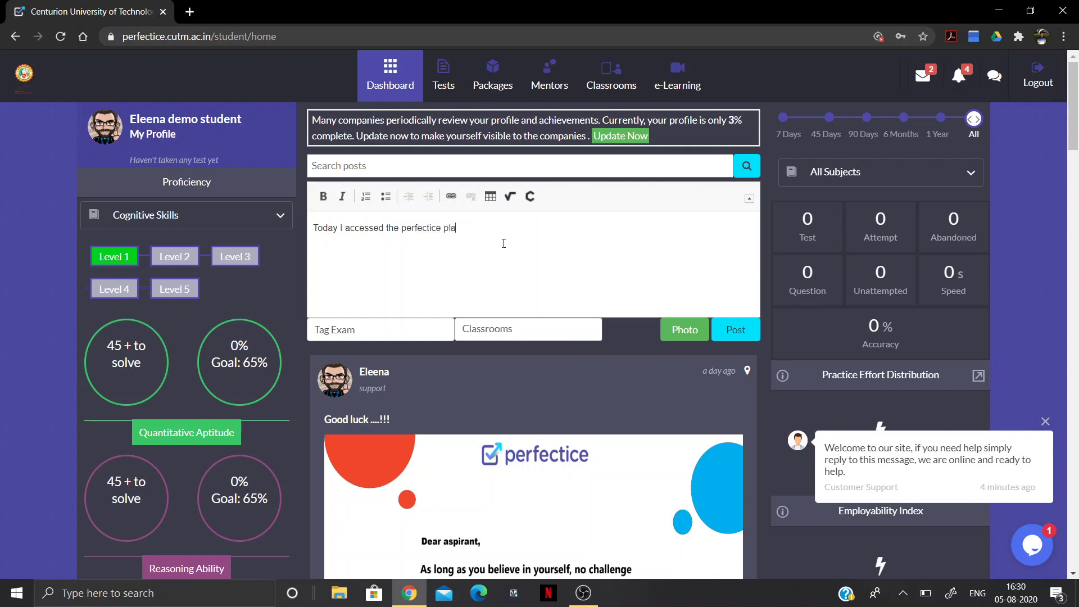
text(tform)
click(445, 229)
key(BackSpace)
text(P)
Post the 'Today I accessed the perfectice Platform' message and check the feed.
click(732, 334)
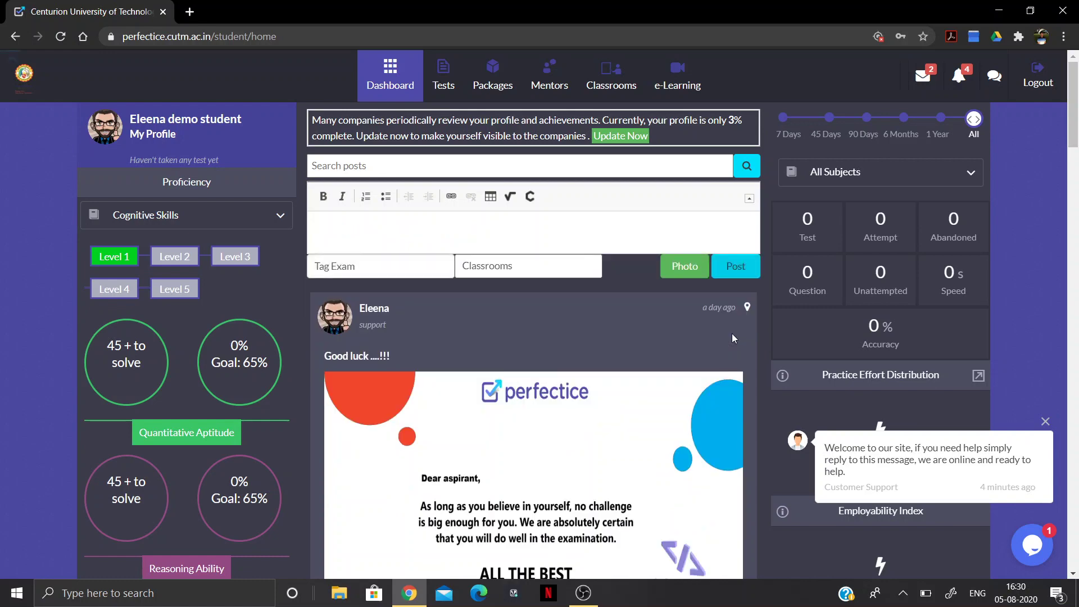
scroll(460, 339, down, 1)
scroll(460, 339, down, 8)
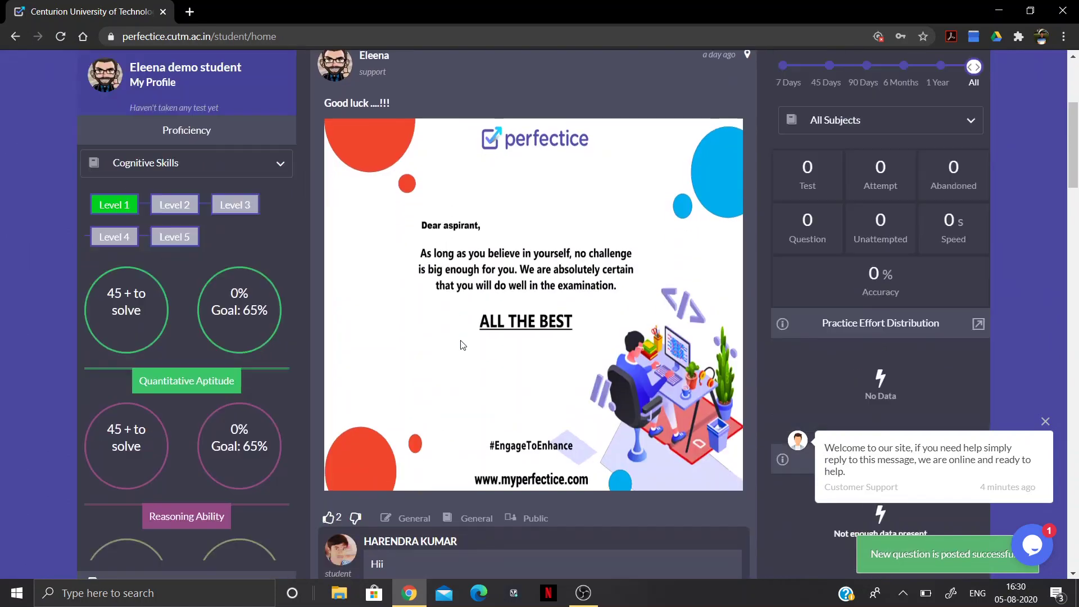
scroll(461, 340, up, 8)
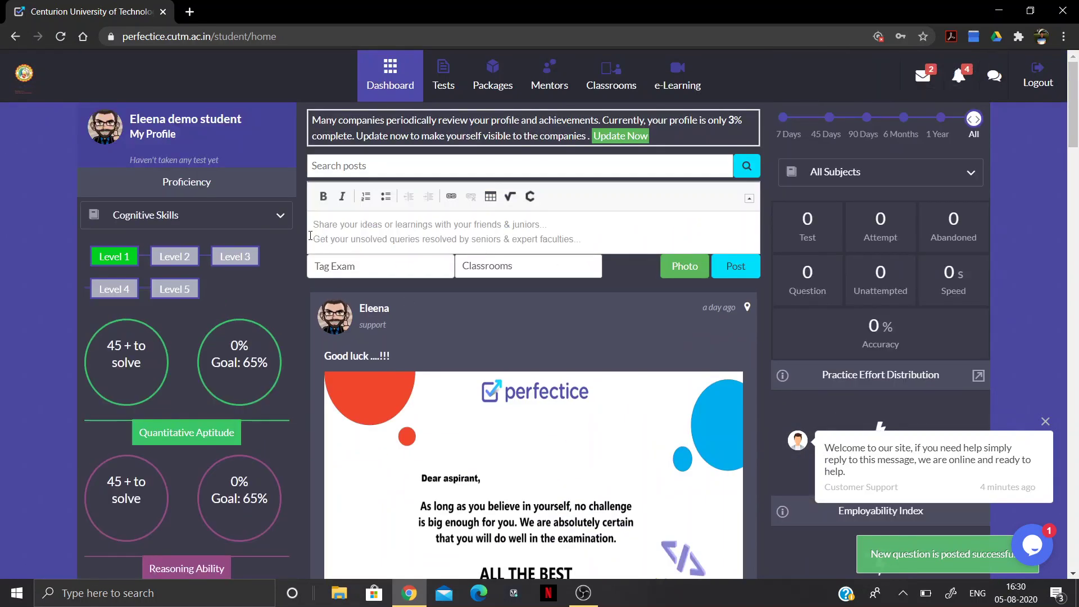
Look through the Classrooms and Tag Exam choices, closing them without selecting any.
click(528, 268)
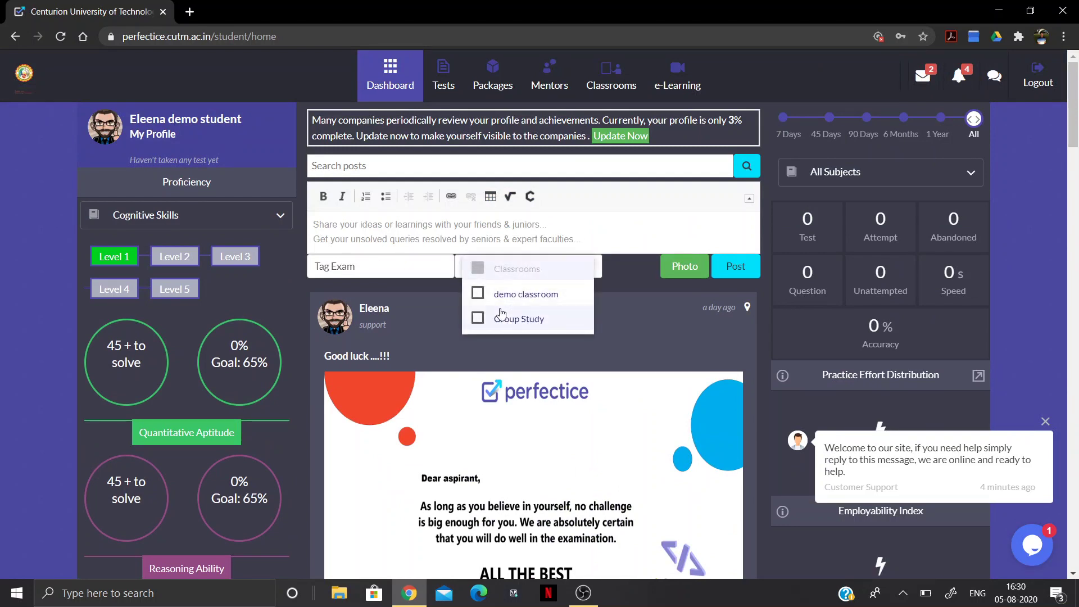
click(384, 270)
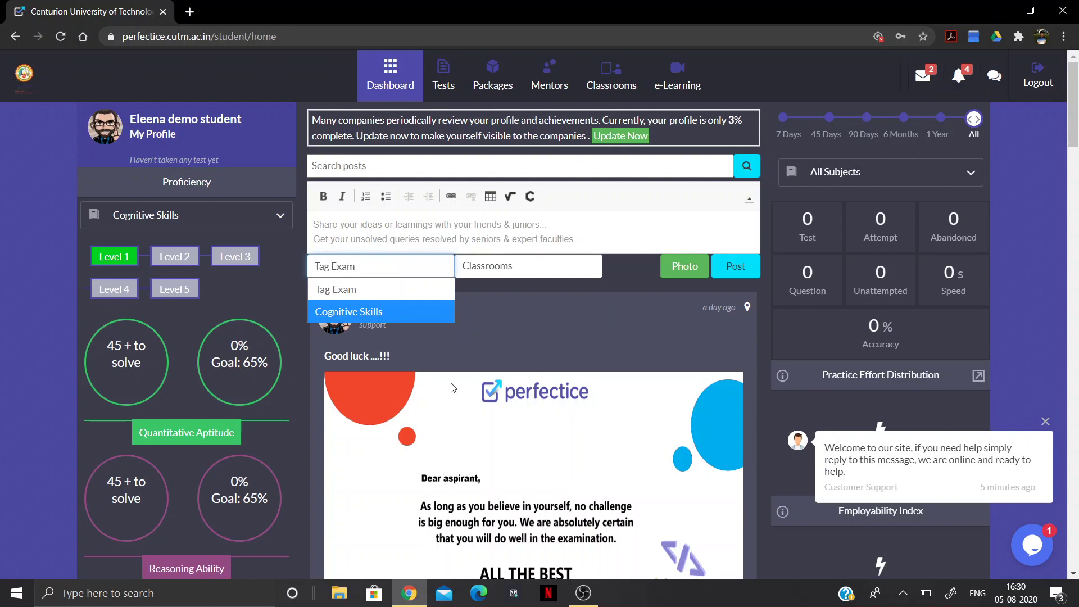
click(507, 336)
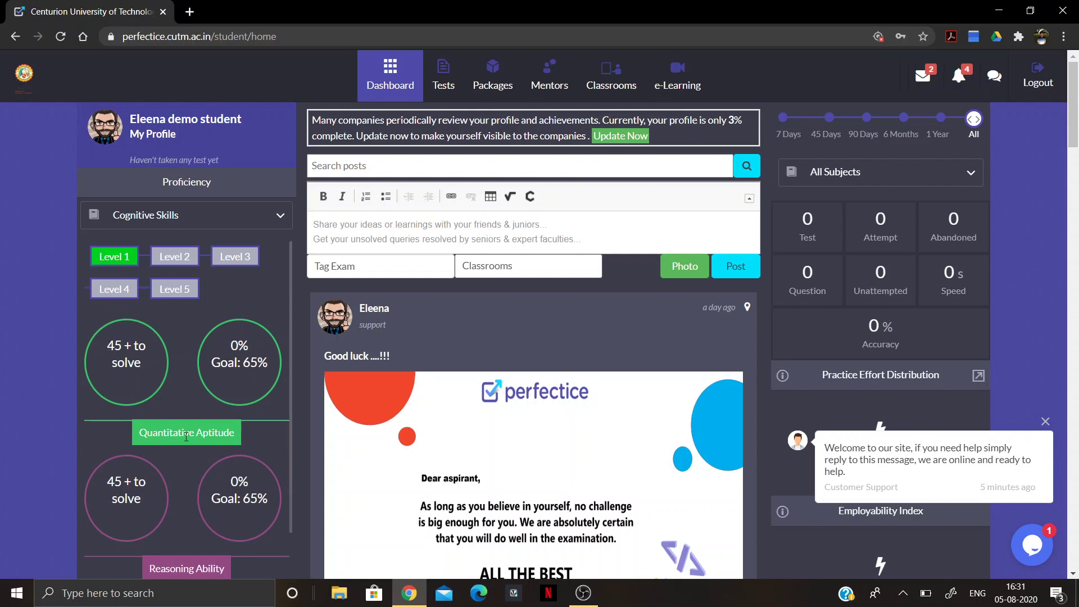
scroll(188, 439, down, 2)
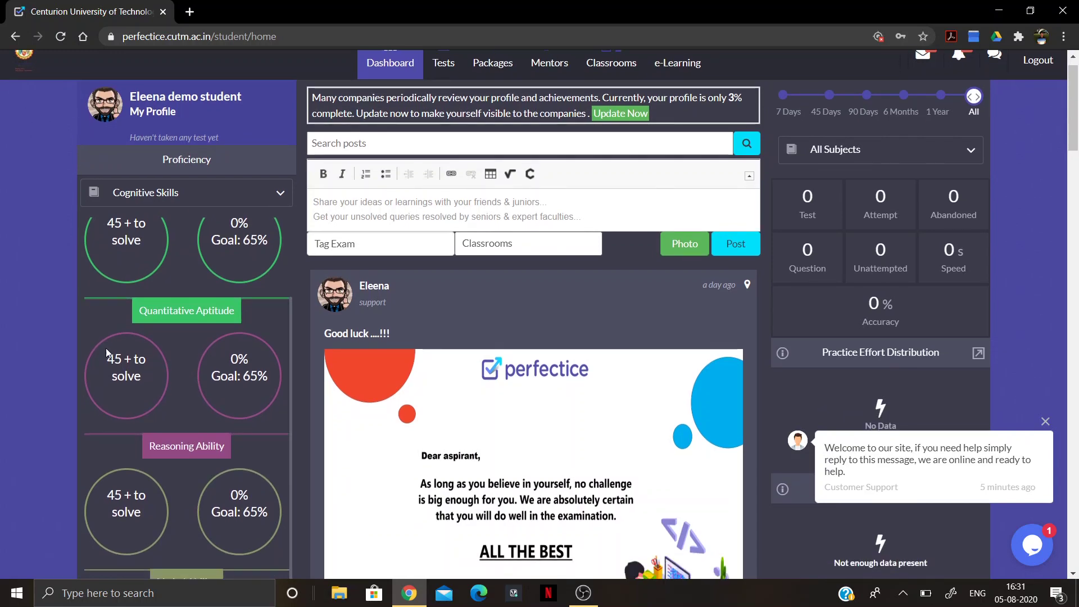
scroll(150, 446, down, 3)
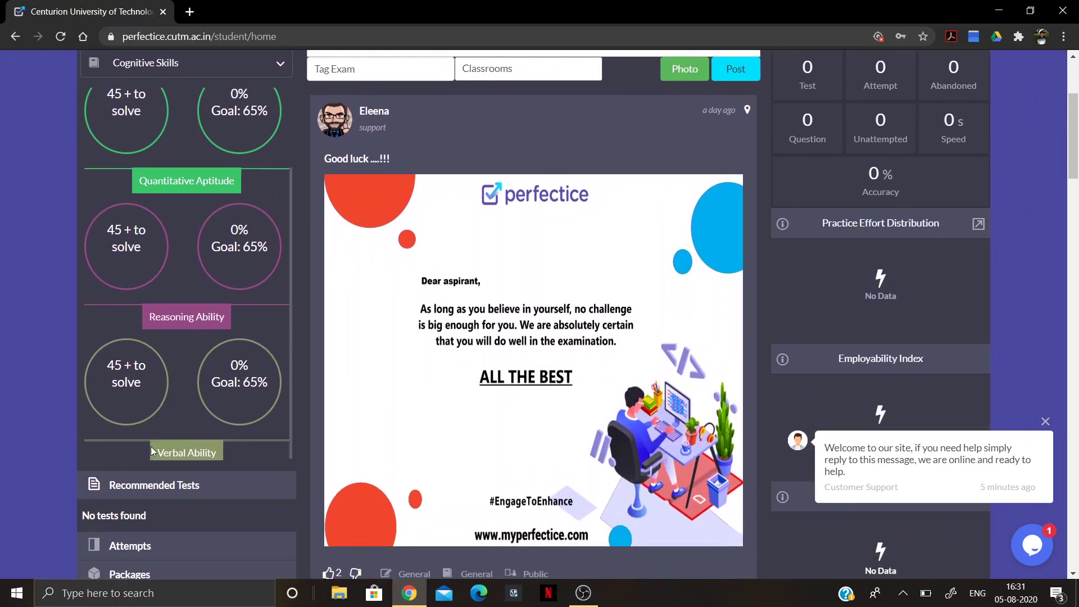
scroll(151, 446, down, 3)
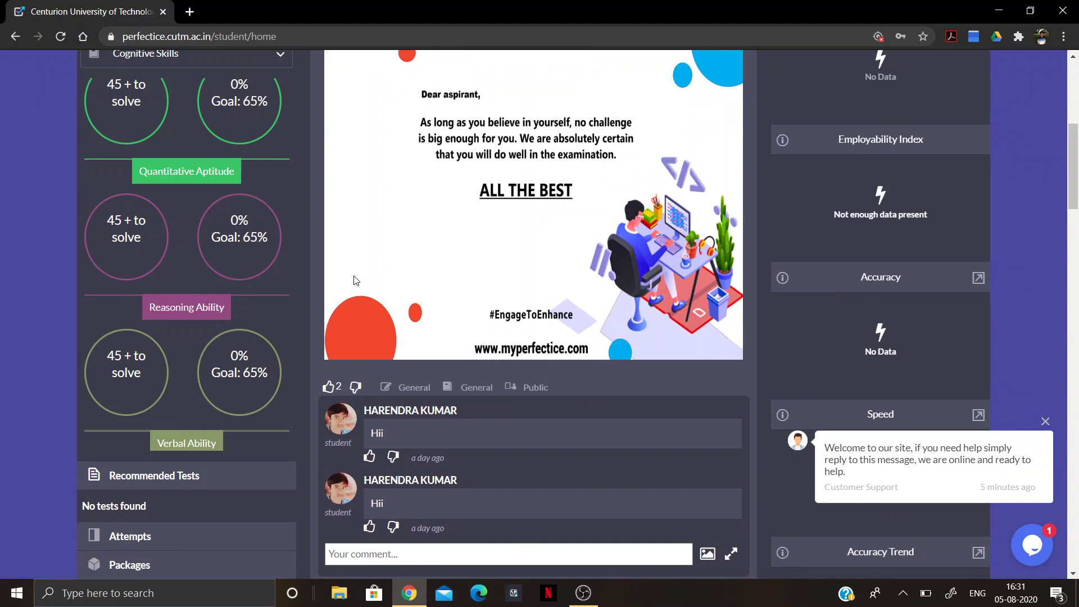
scroll(356, 280, up, 4)
scroll(355, 280, up, 3)
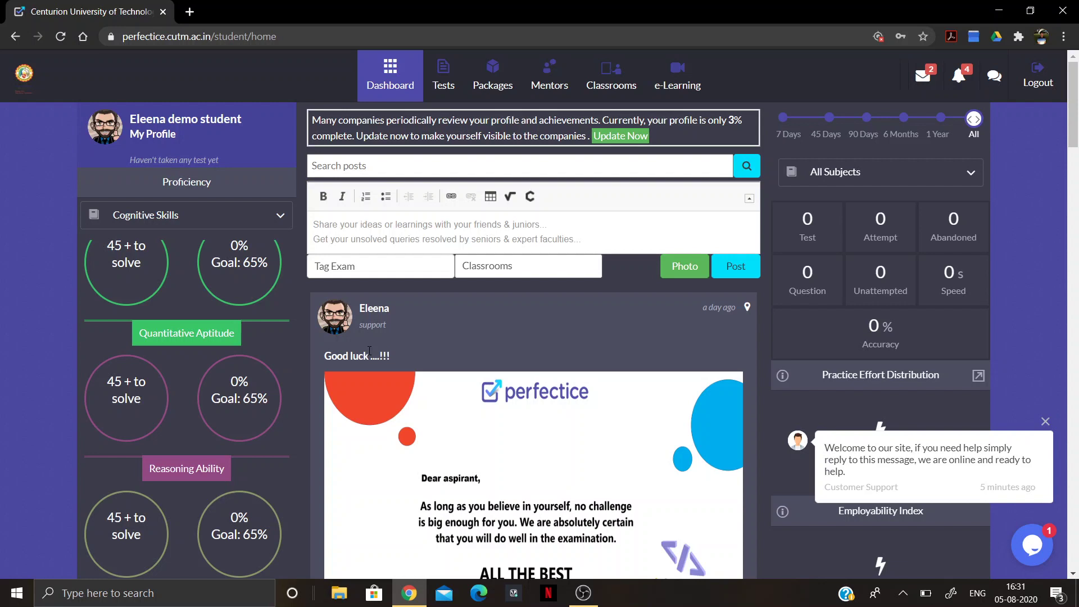
Open DEMO TEST - 1 from the Tests list to see its 5 questions, 15 minutes, 5 marks.
click(443, 86)
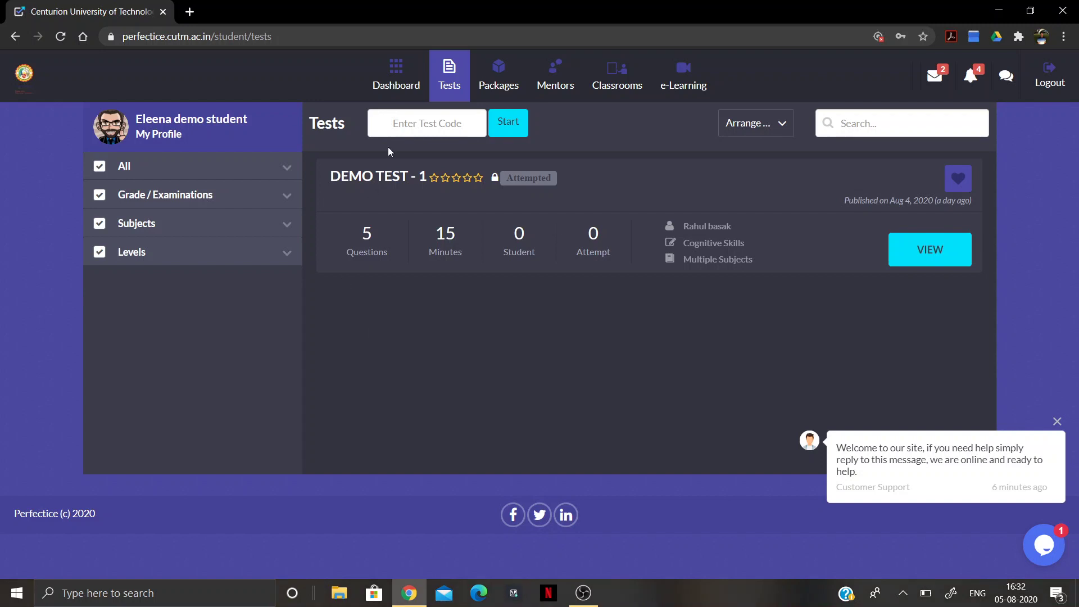
click(387, 182)
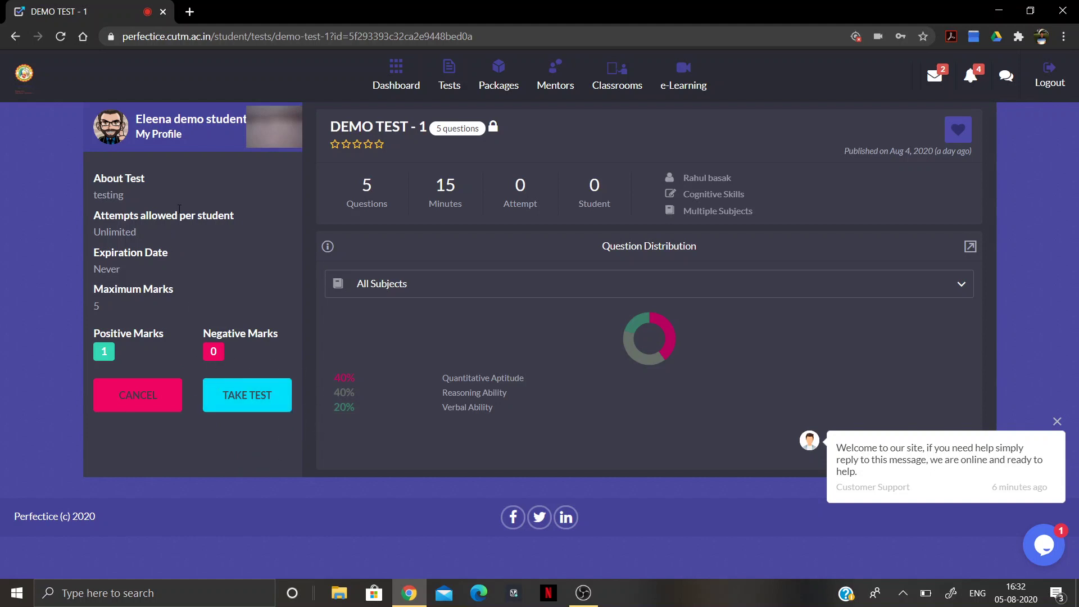
Check the site's connection info, then start DEMO TEST - 1 to reach its instructions.
click(109, 42)
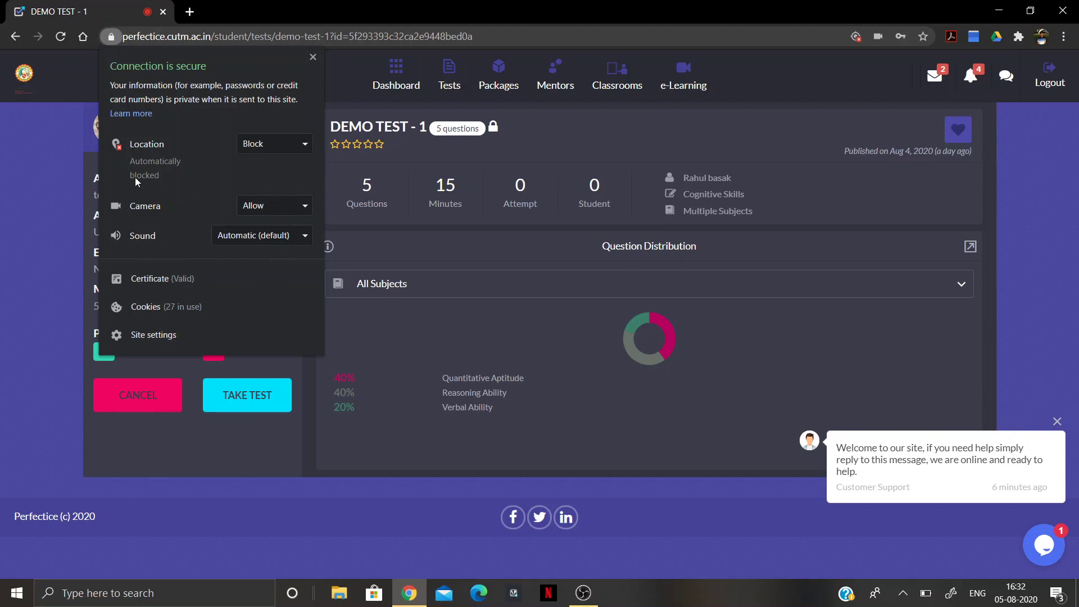
click(26, 164)
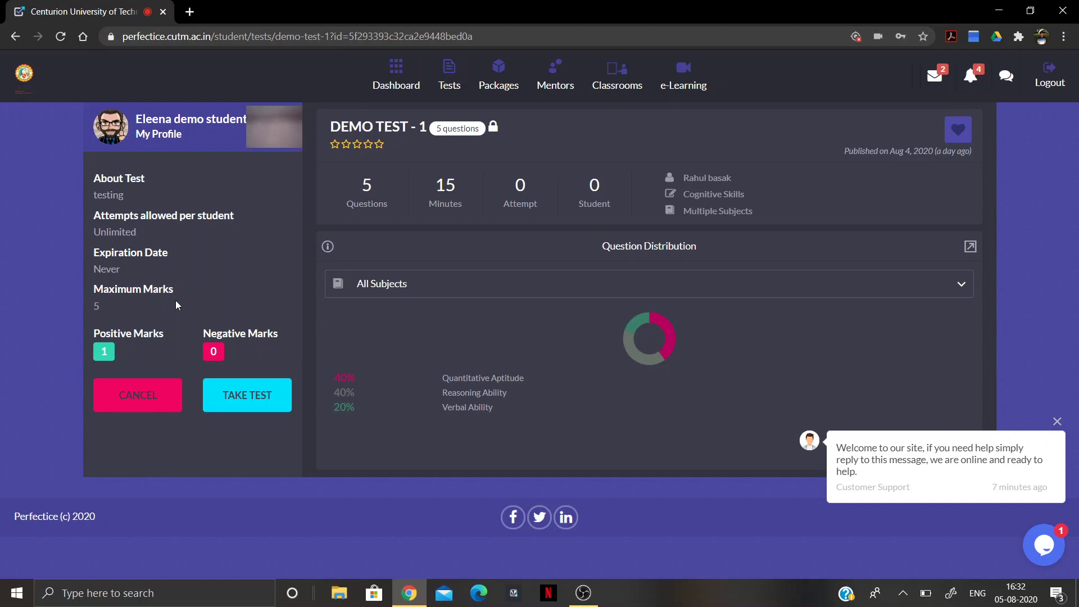
click(238, 408)
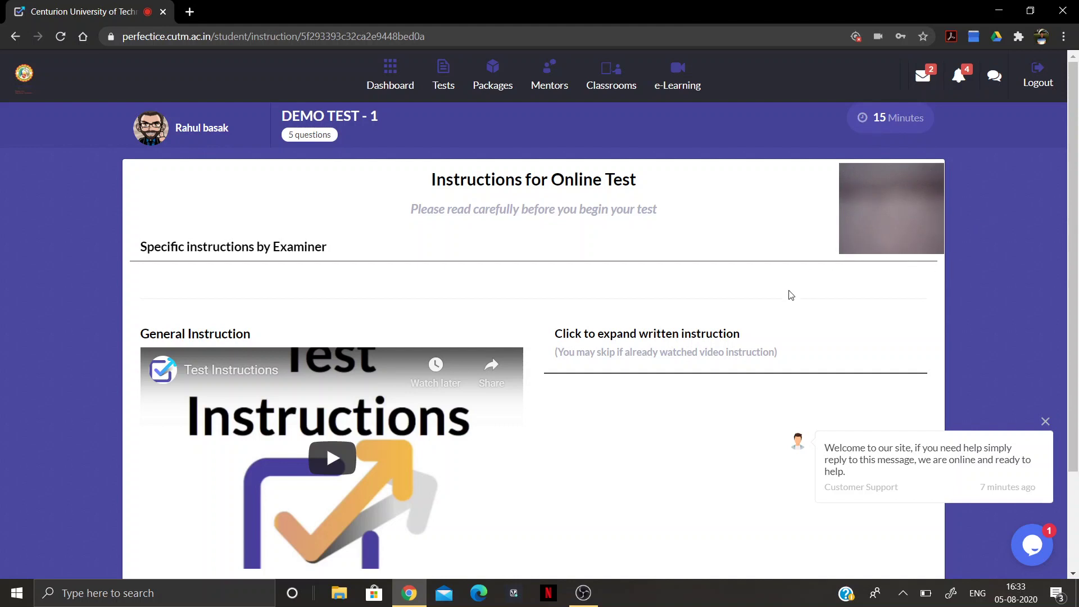
Dismiss the support chat and start DEMO TEST - 1 at question 1 of 5.
scroll(787, 294, down, 3)
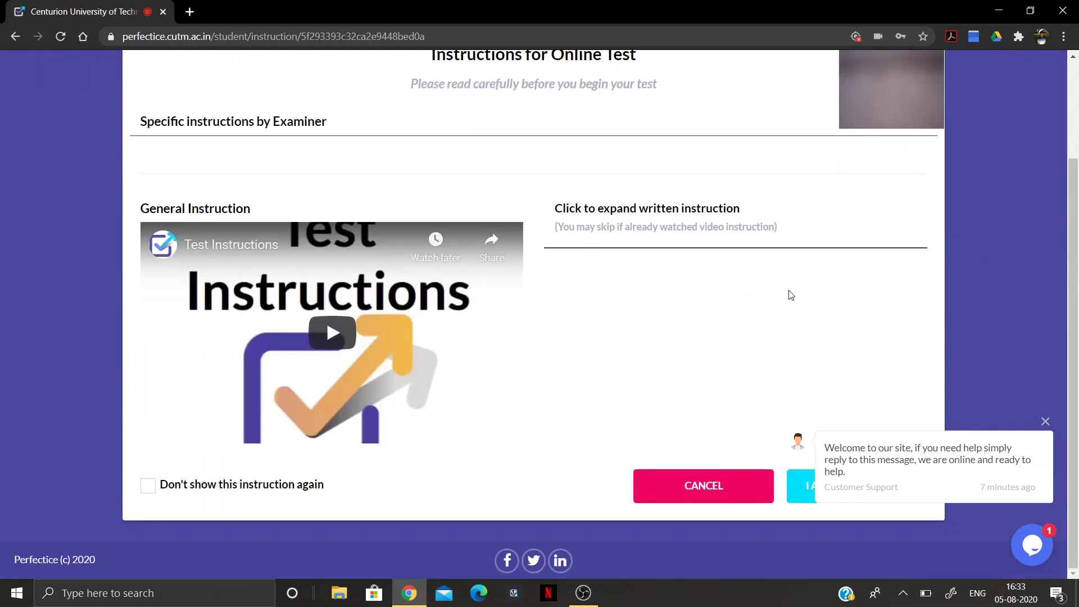
click(1047, 422)
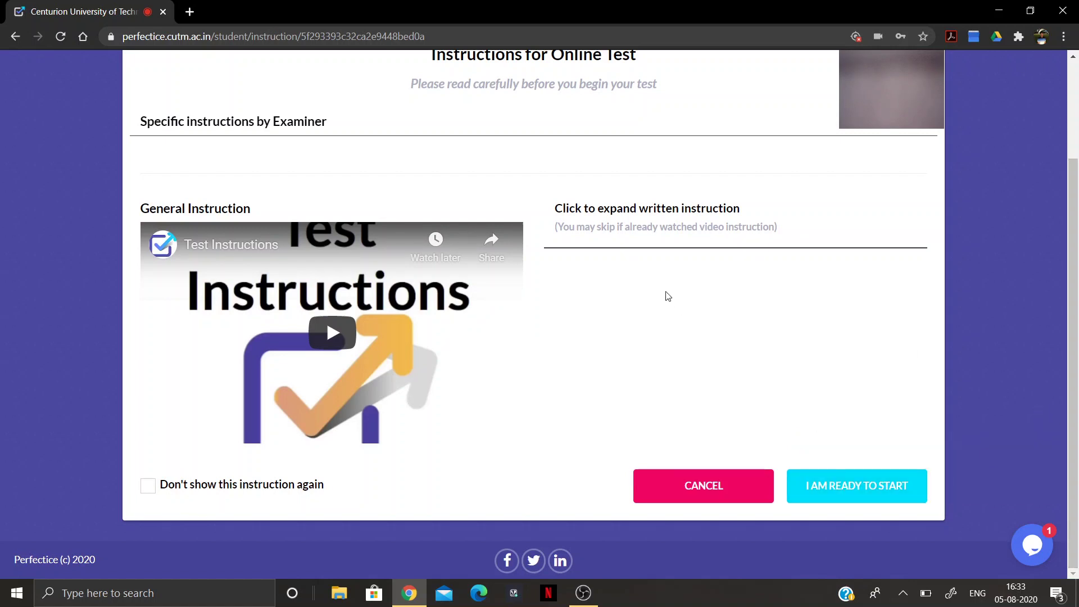
click(832, 481)
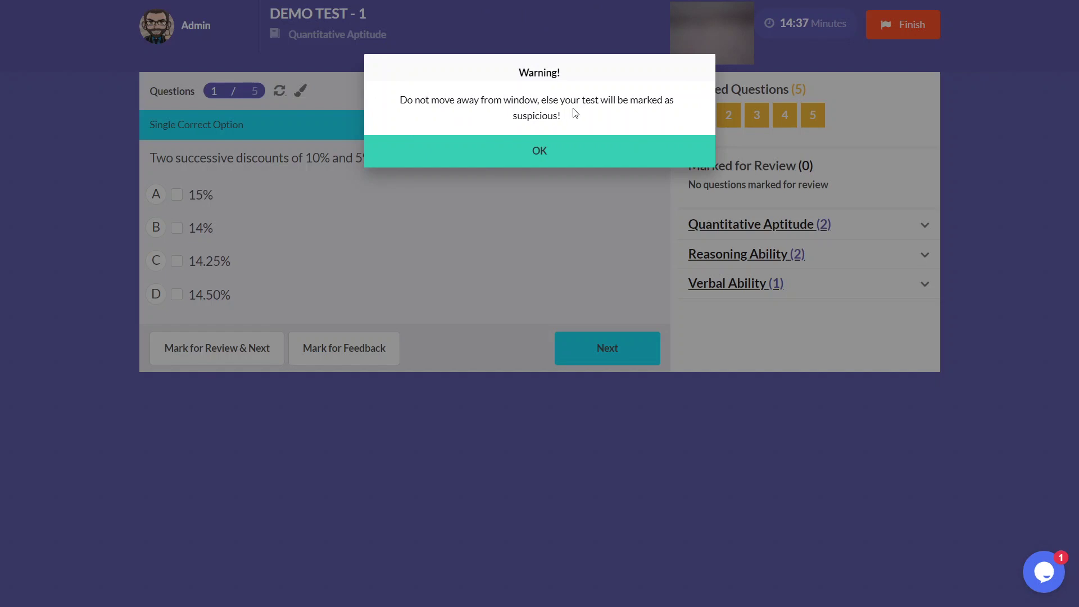
Acknowledge the warning, refresh question 1, answer 14.25% and mark it for review.
click(567, 158)
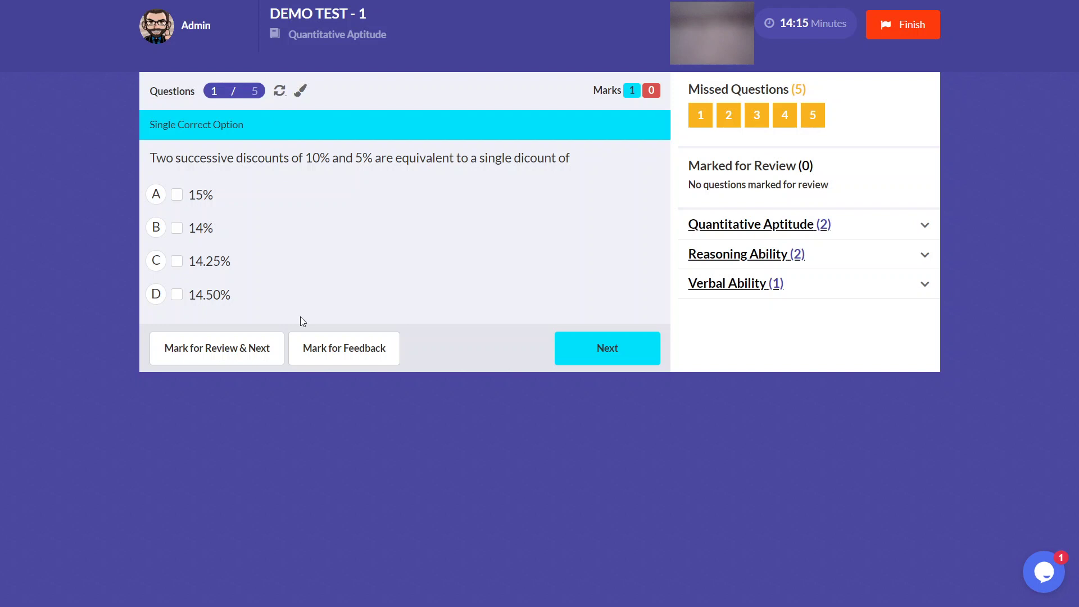
click(281, 96)
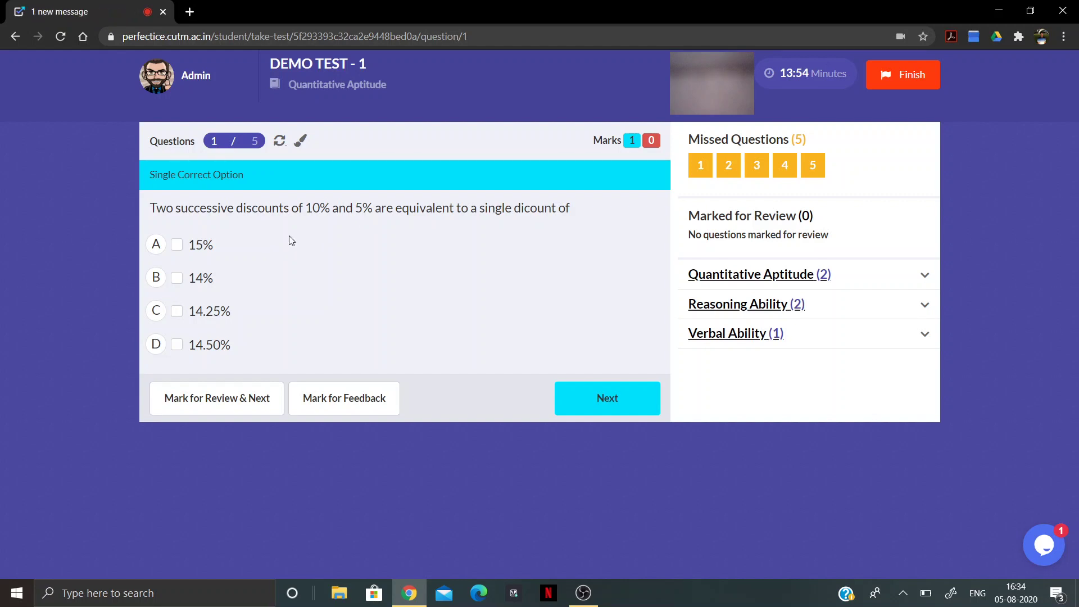
click(384, 285)
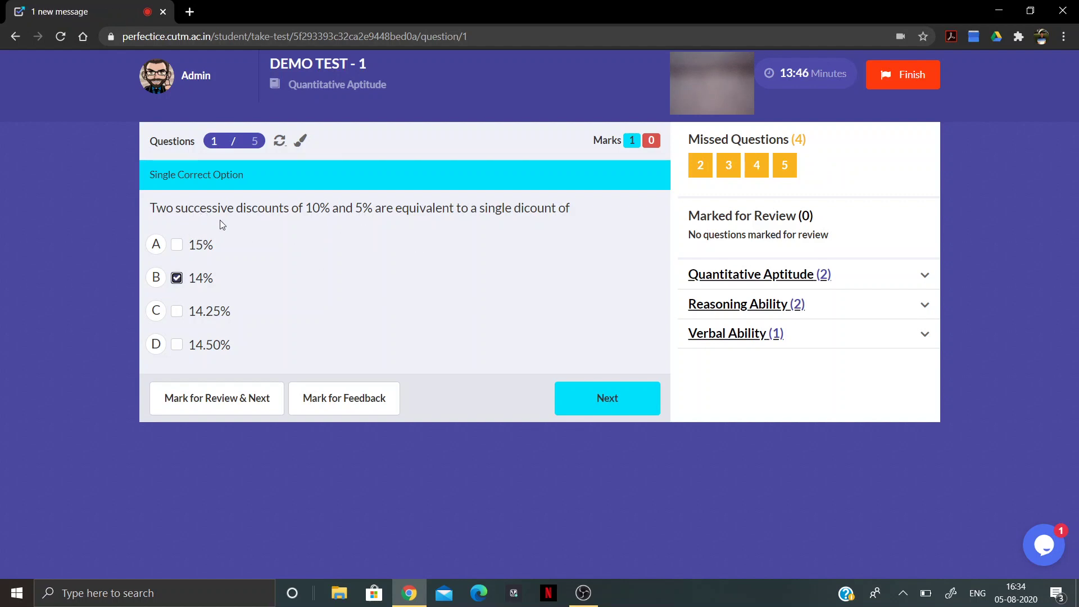
click(179, 320)
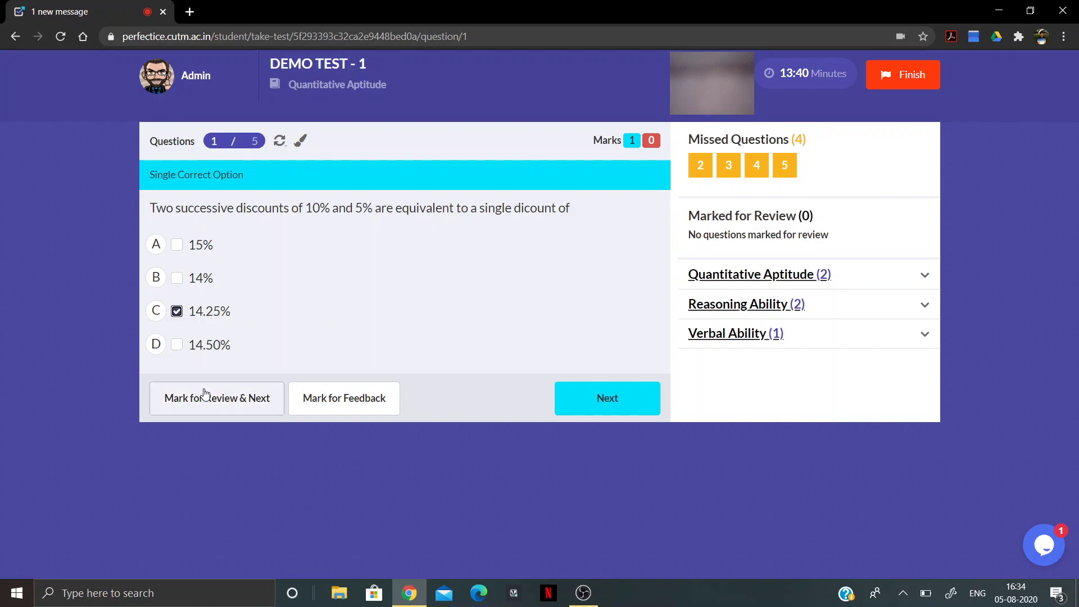
click(220, 408)
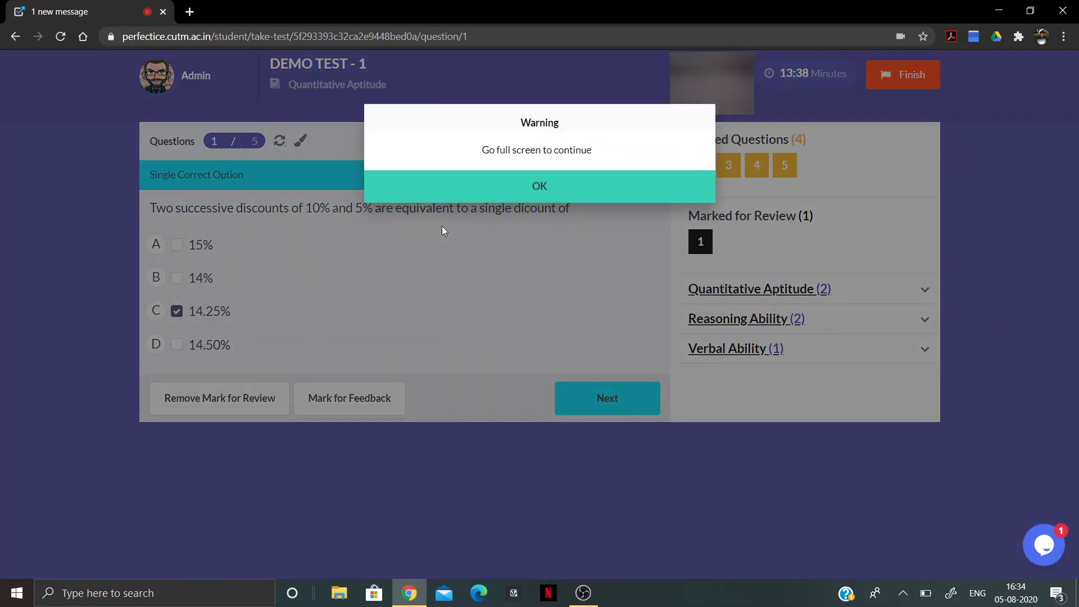
Return to full screen and expand the Quantitative Aptitude, Reasoning Ability and Verbal Ability question lists.
click(523, 186)
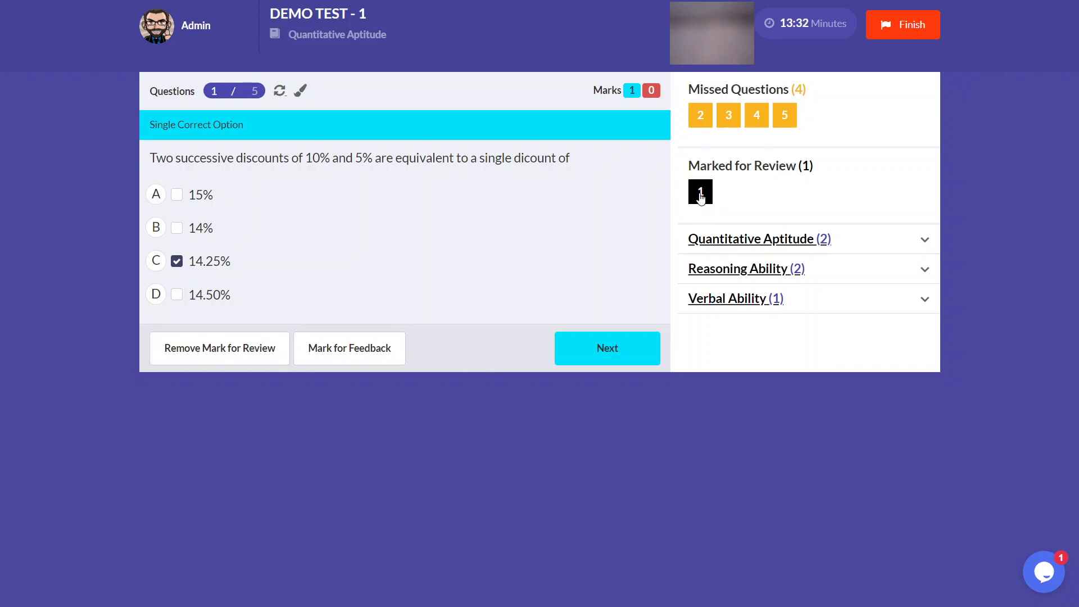
click(795, 242)
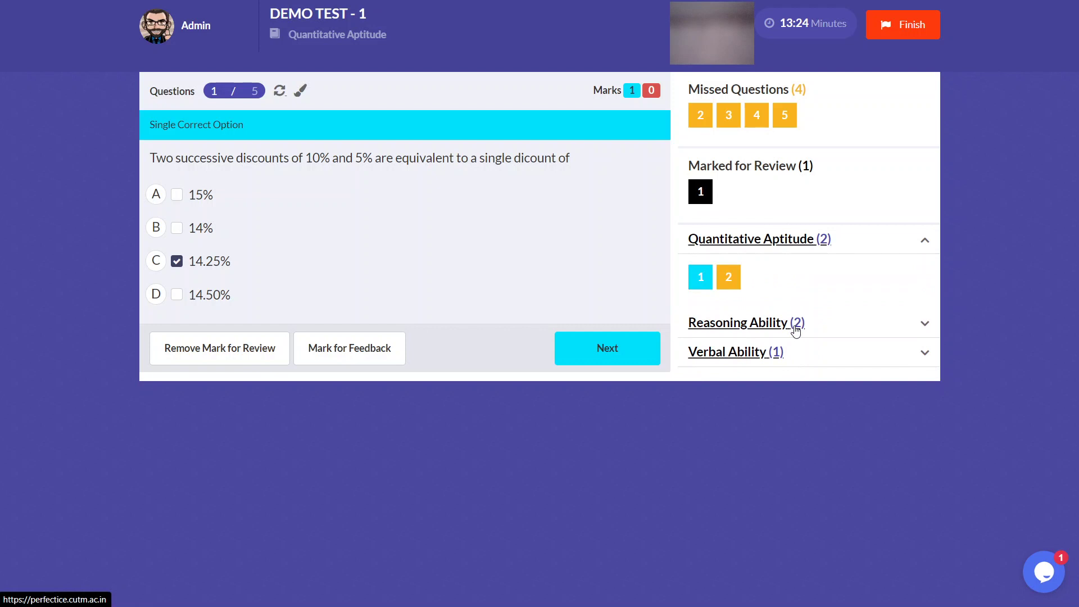
click(796, 327)
click(790, 361)
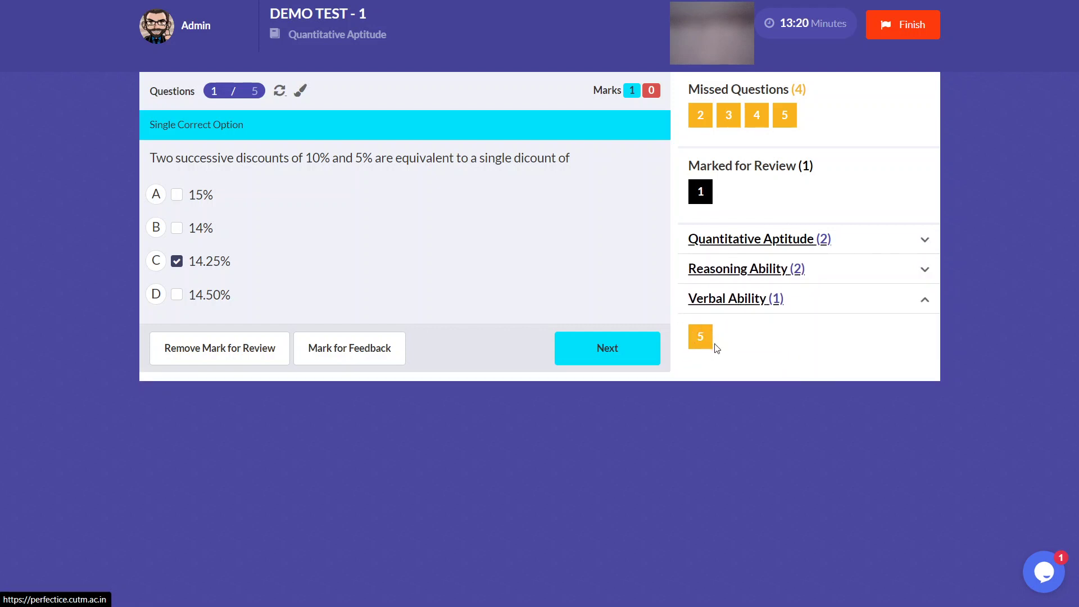
click(697, 301)
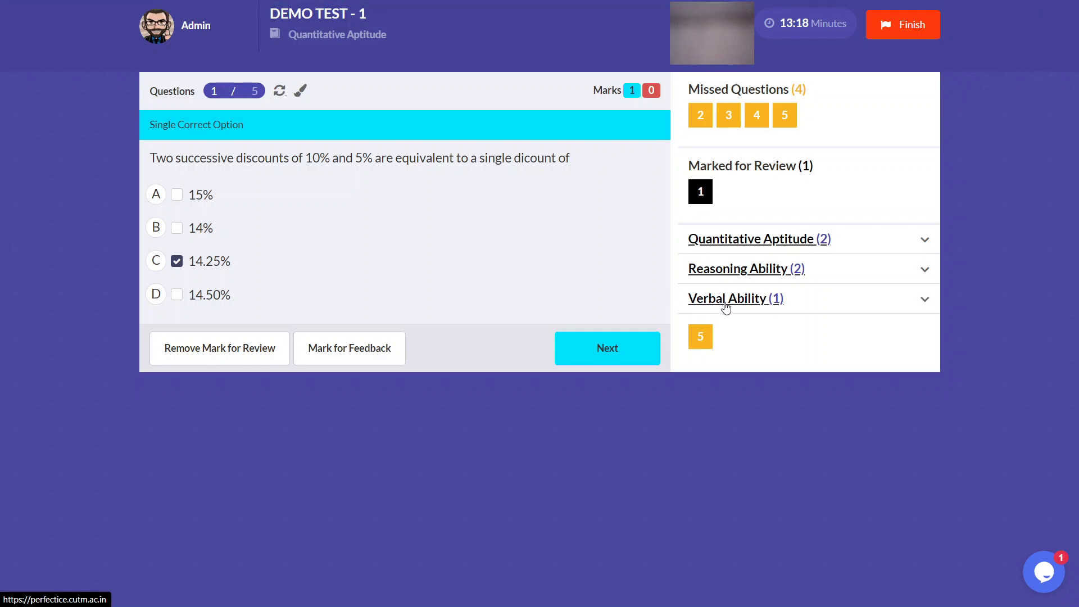
click(752, 270)
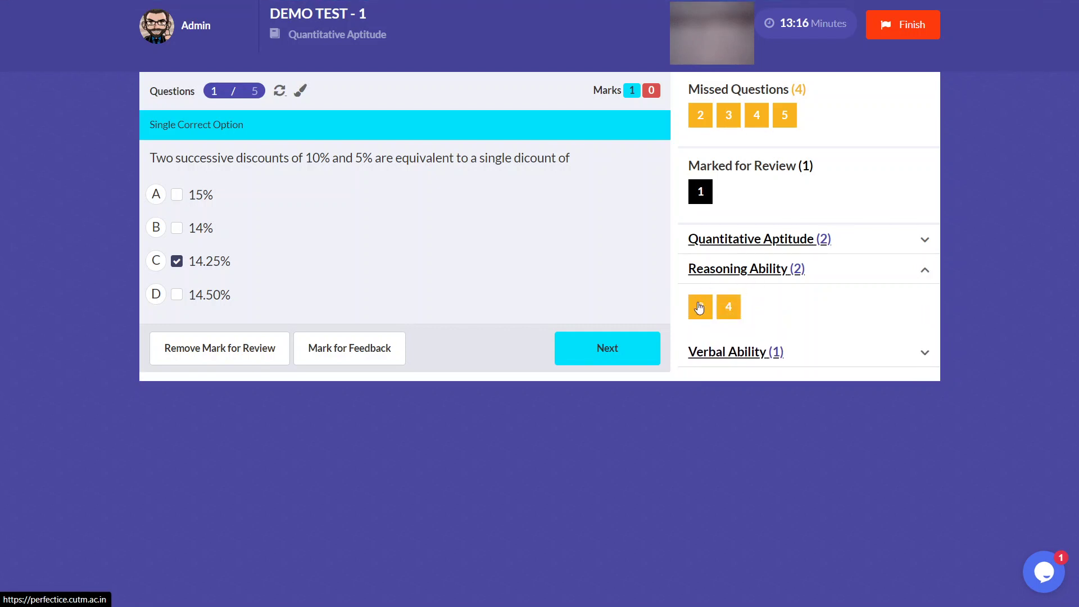
click(760, 241)
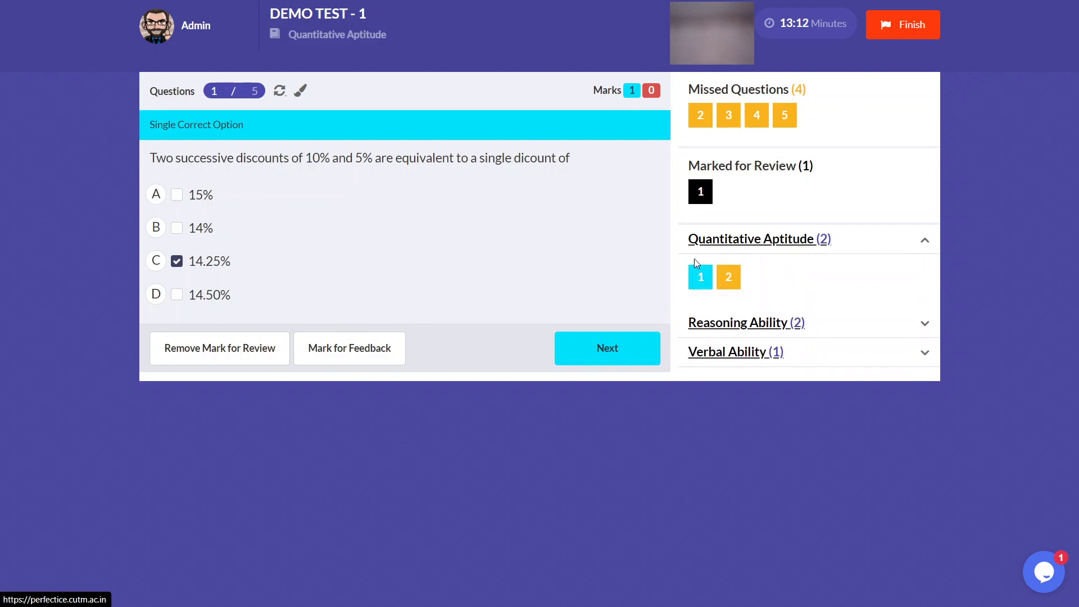
Clear question 1's 14.25% answer, toggle its feedback flag on and off, and remove its review mark.
click(481, 266)
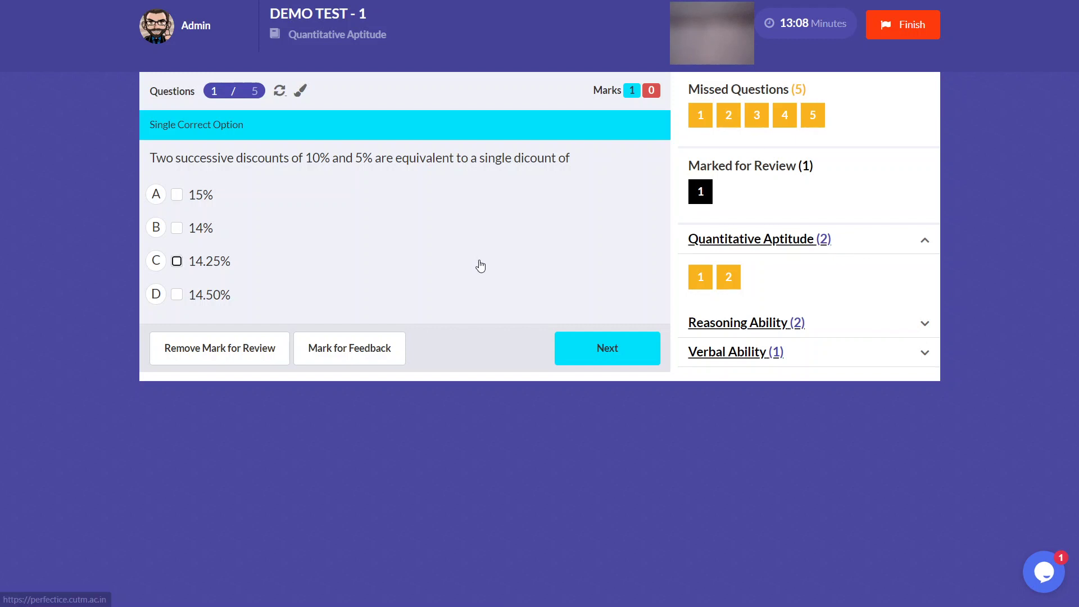
click(353, 347)
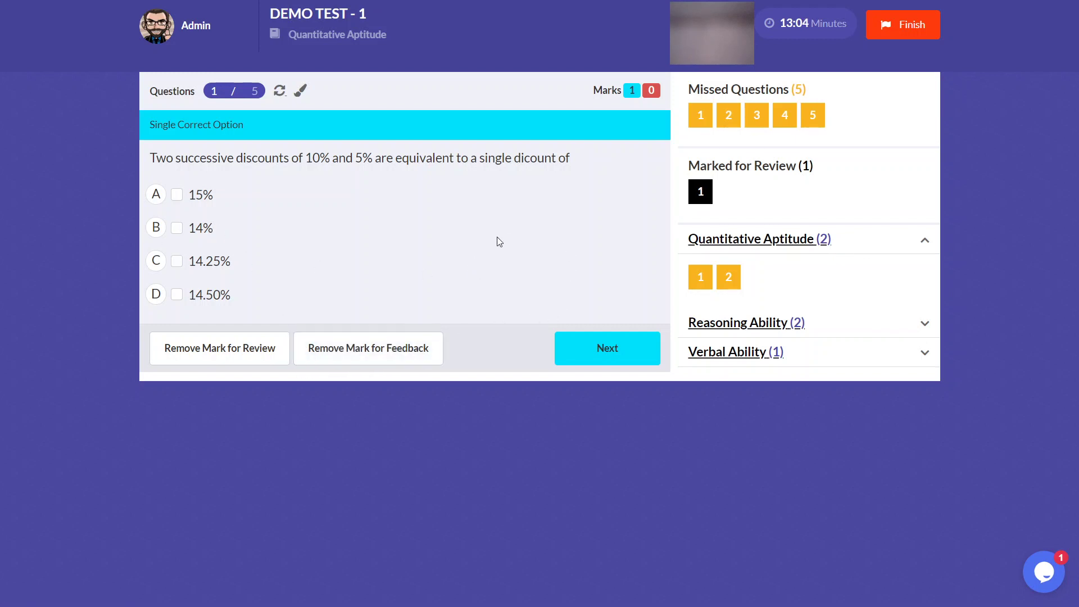
click(340, 356)
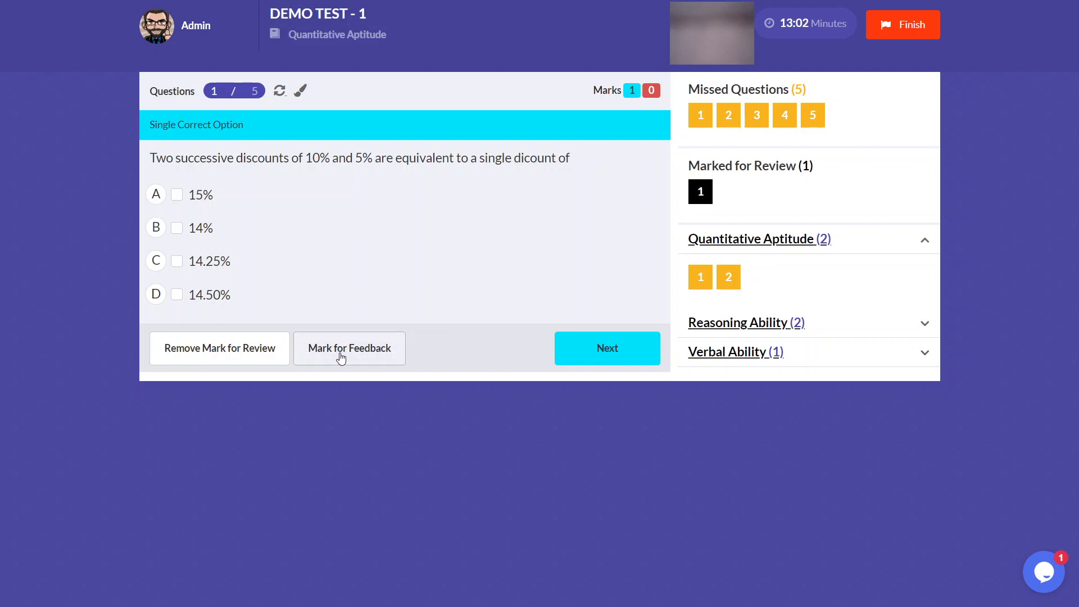
click(269, 357)
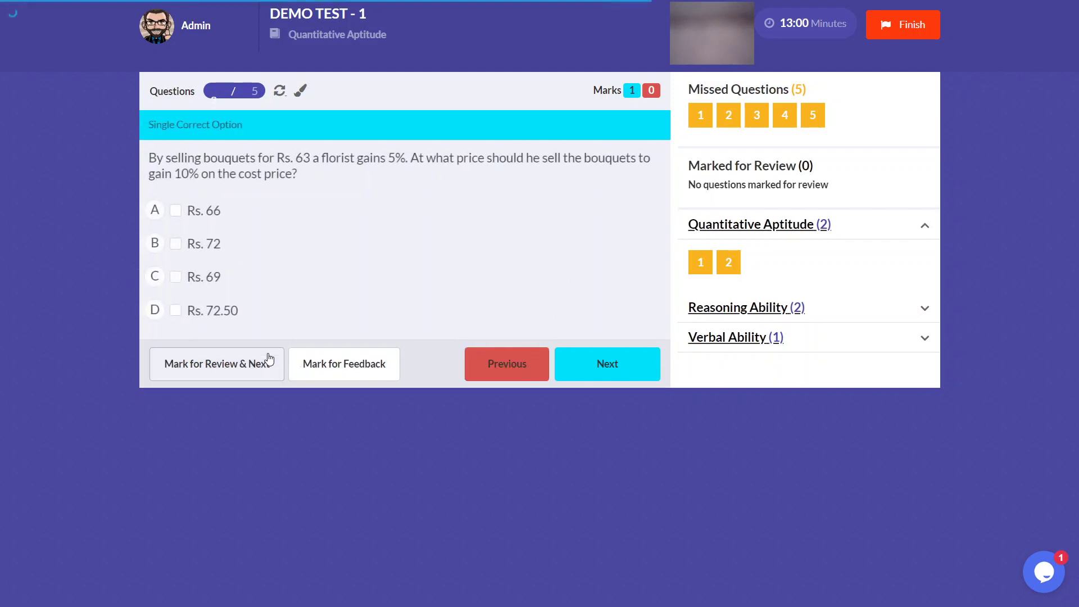